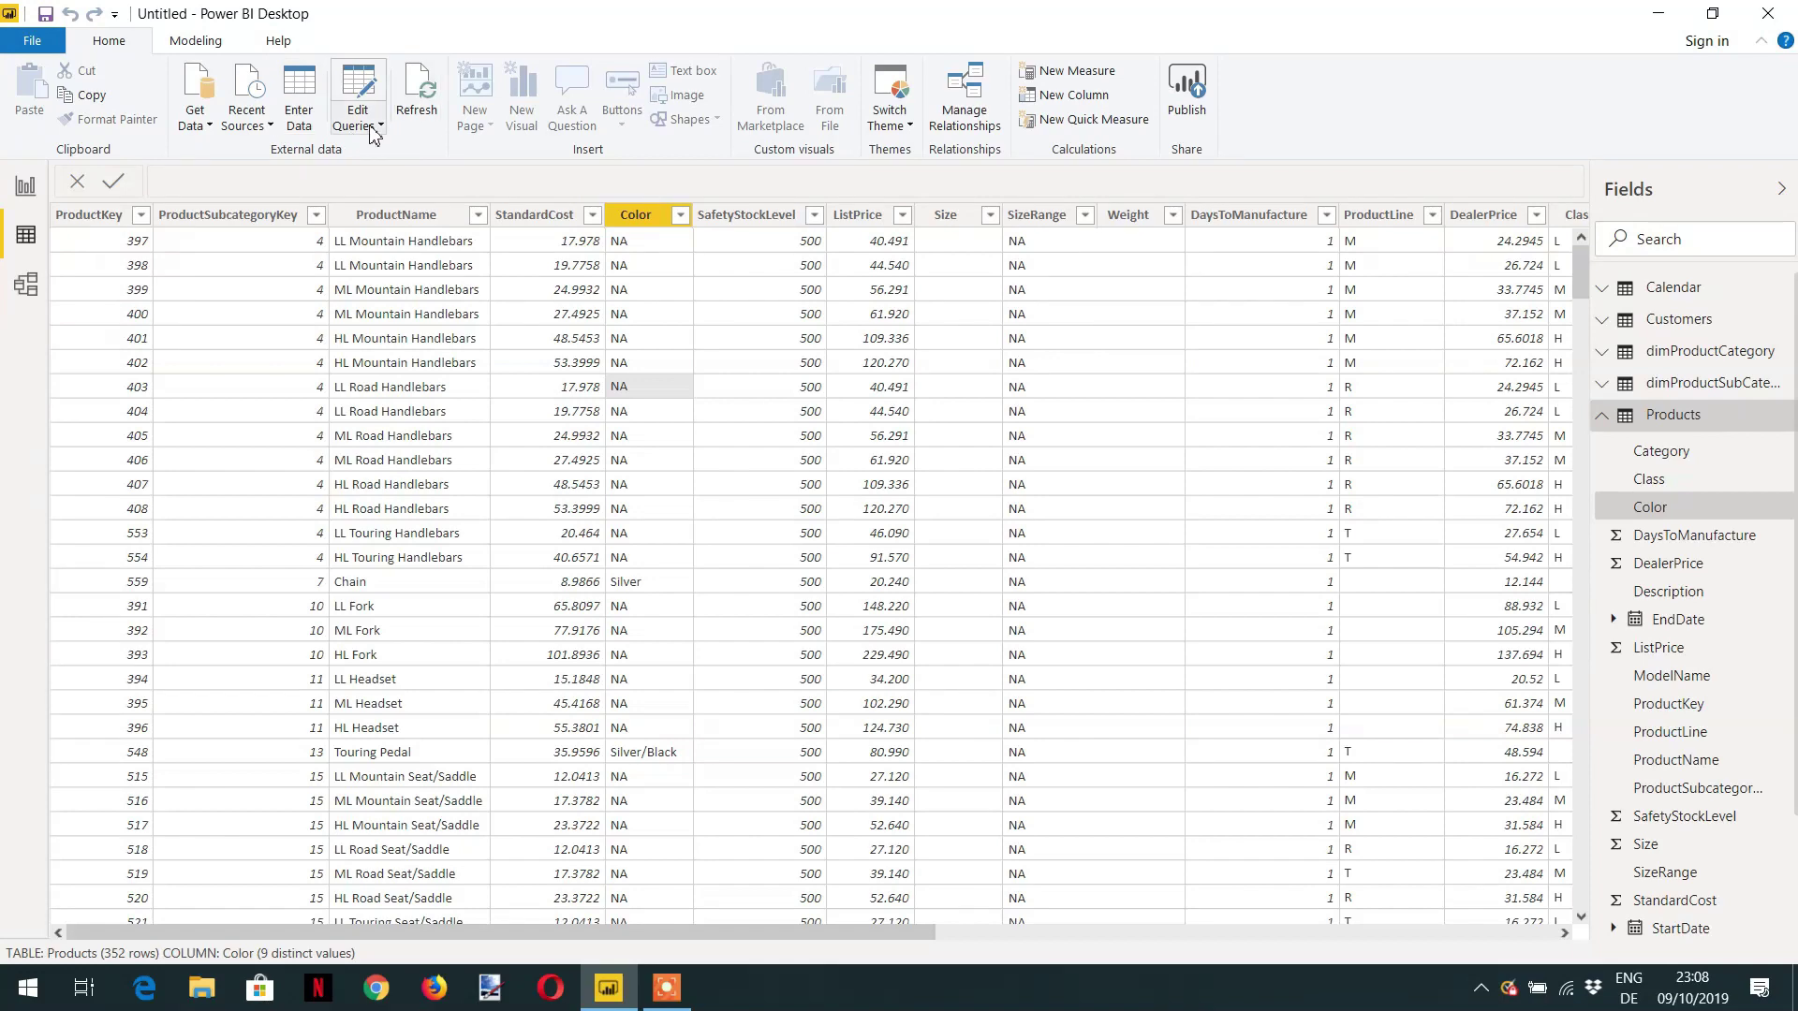
Step: Open the Power Query Editor from the edit queries command and show the Products query
left_click(357, 119)
left_click(395, 152)
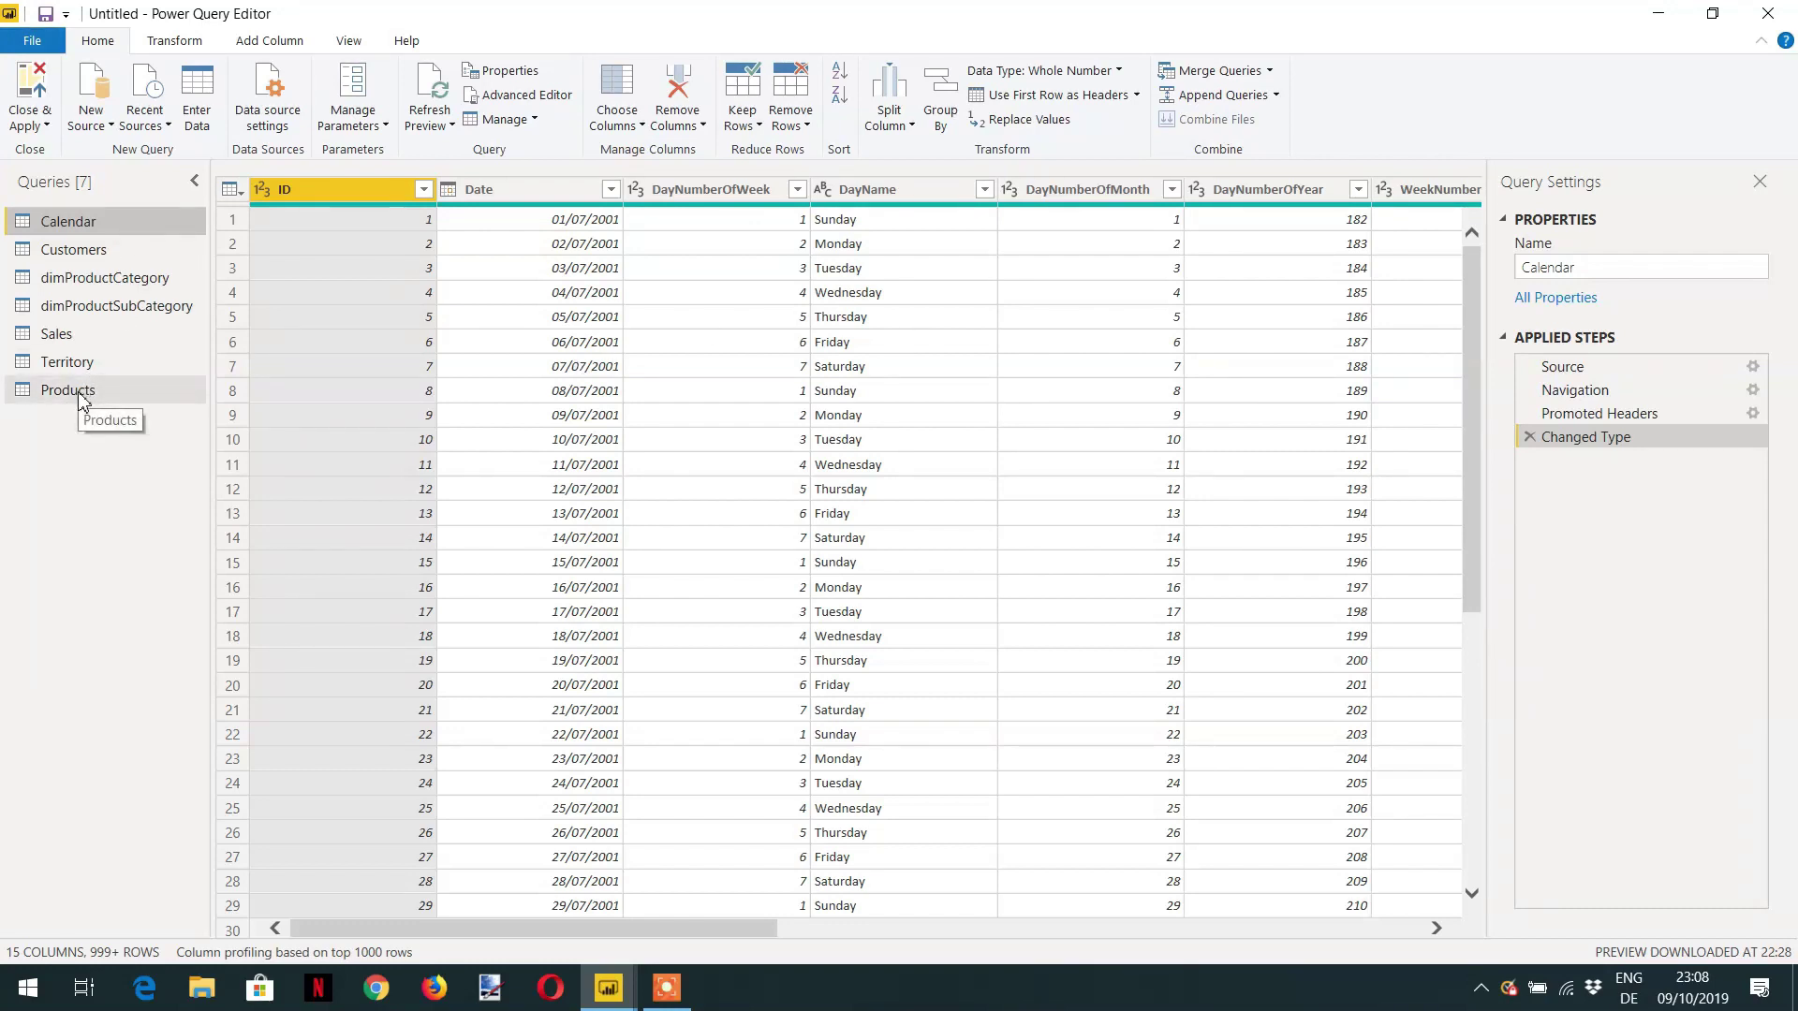
left_click(81, 398)
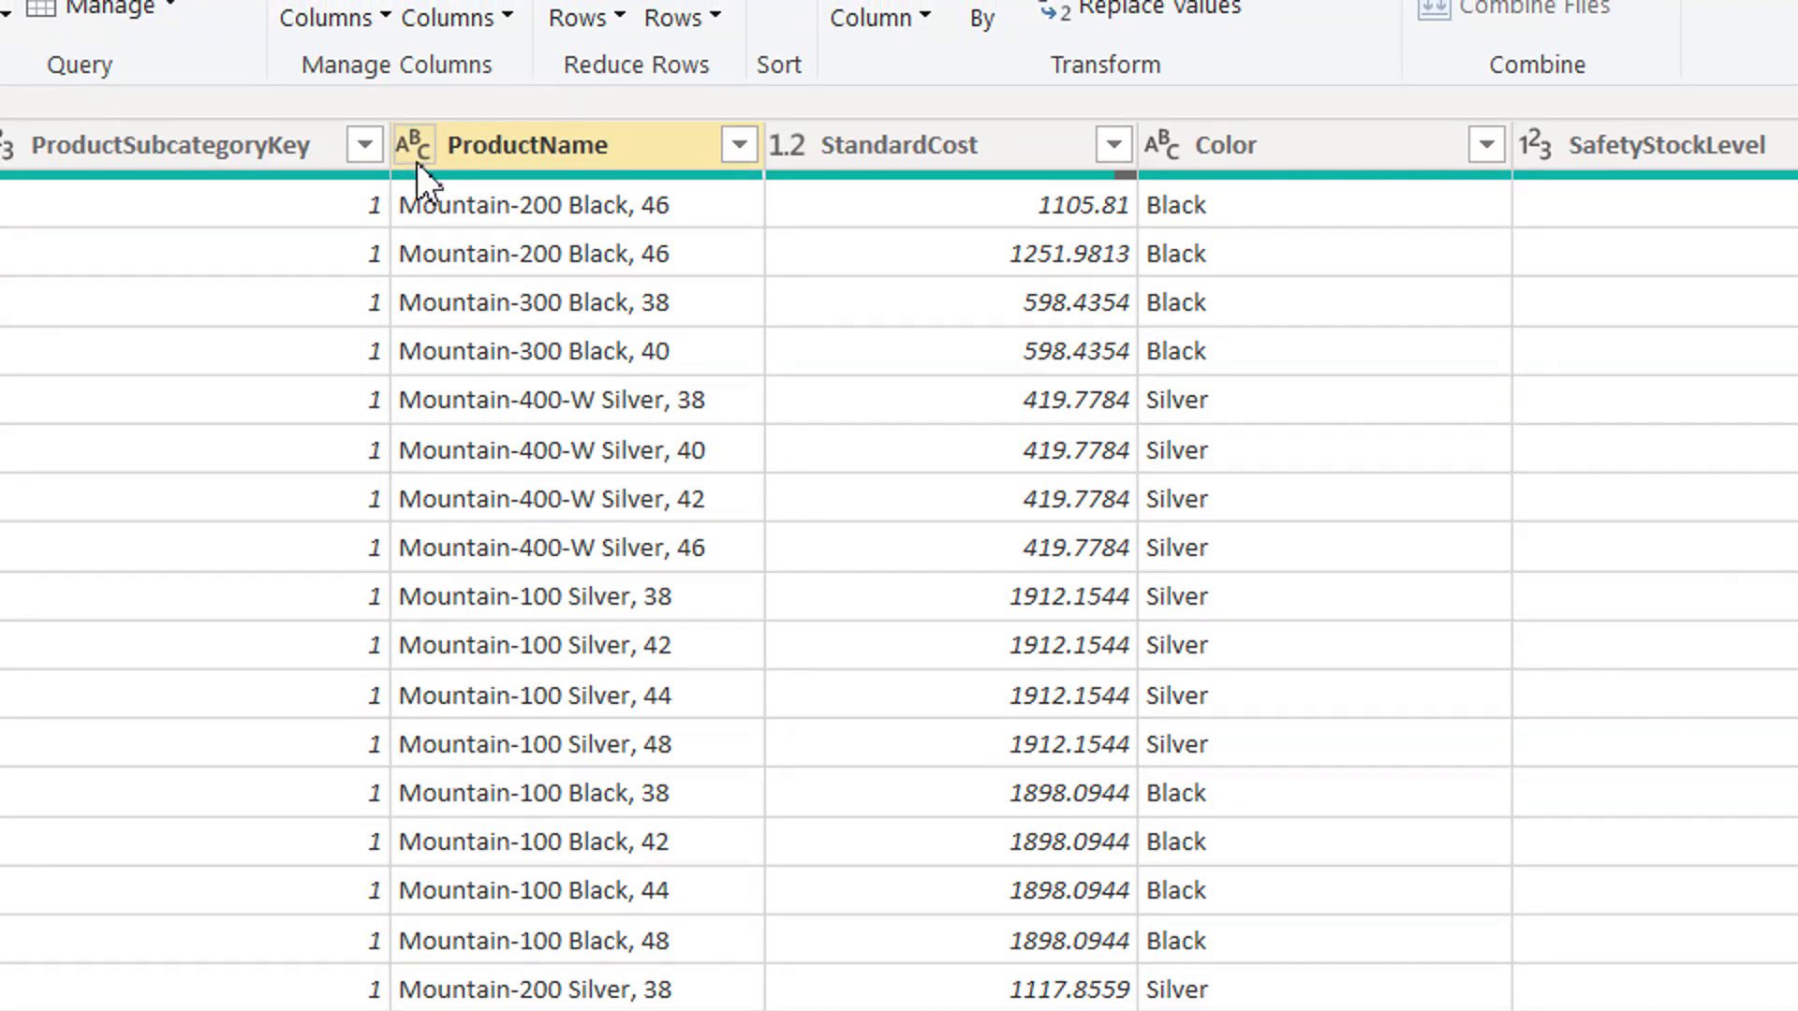
Step: View the data type options of the ProductName and StandardCost columns, and close the query editor
left_click(414, 147)
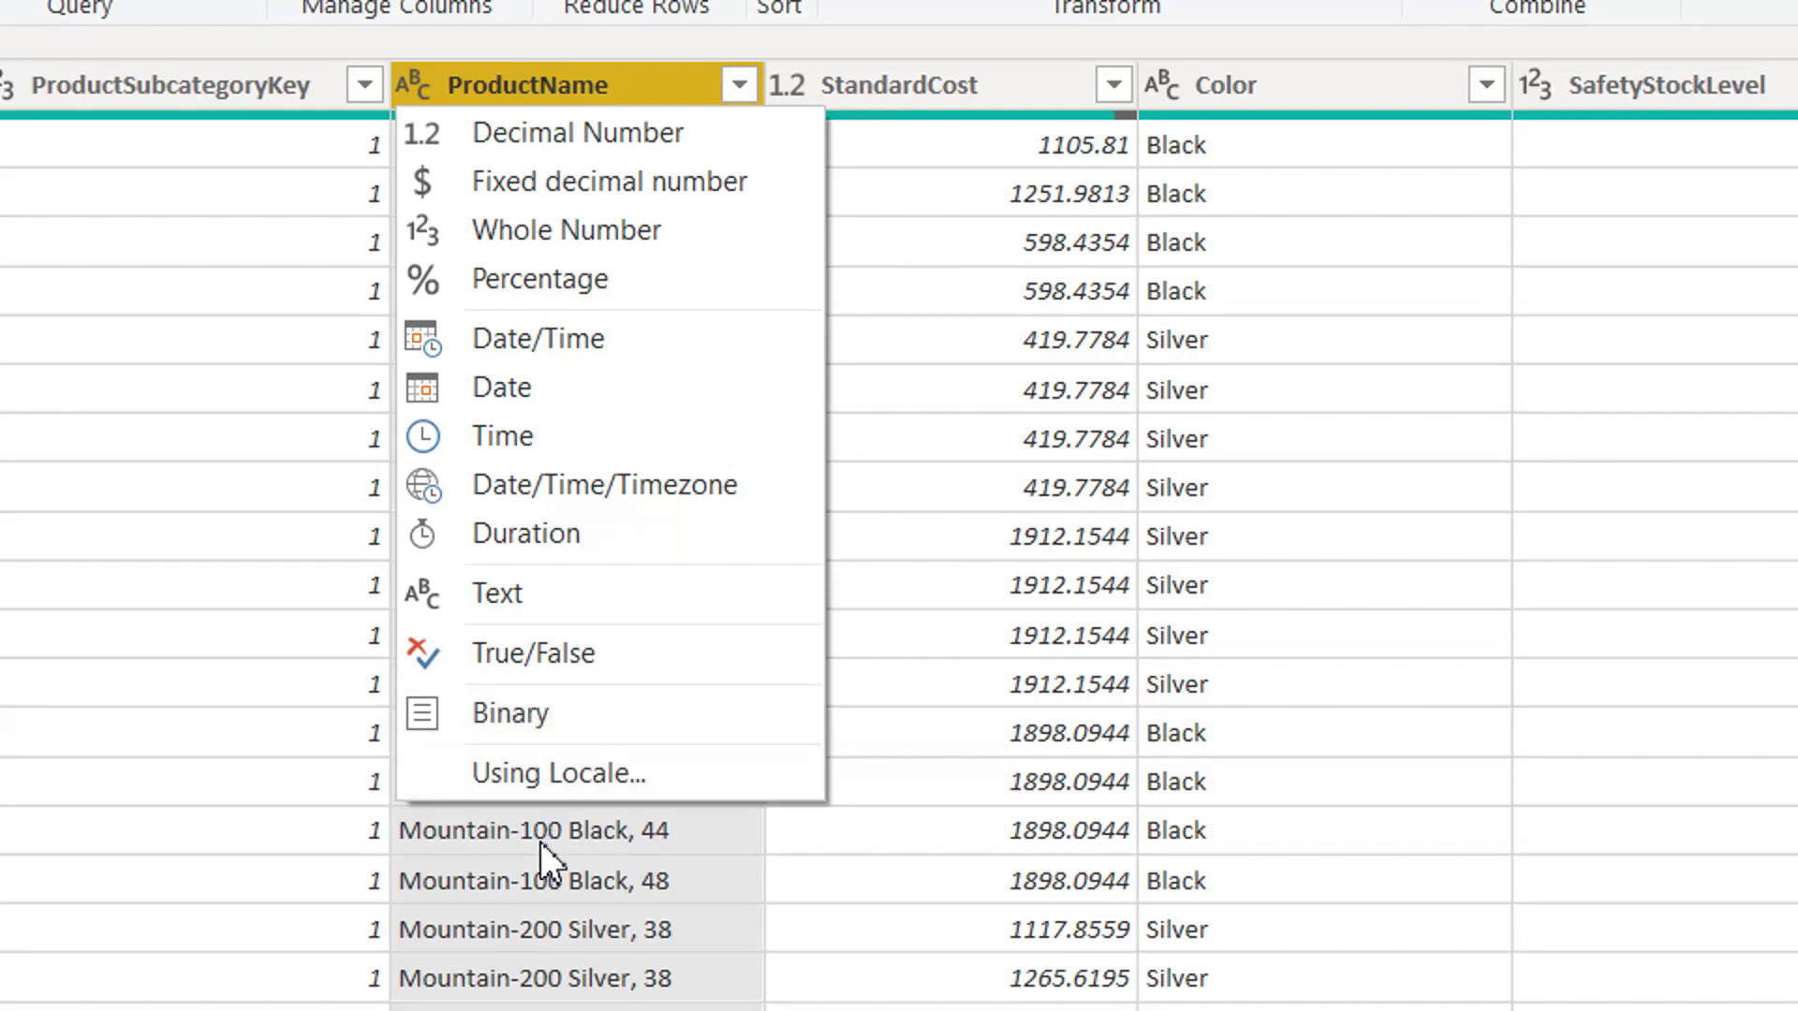
left_click(548, 878)
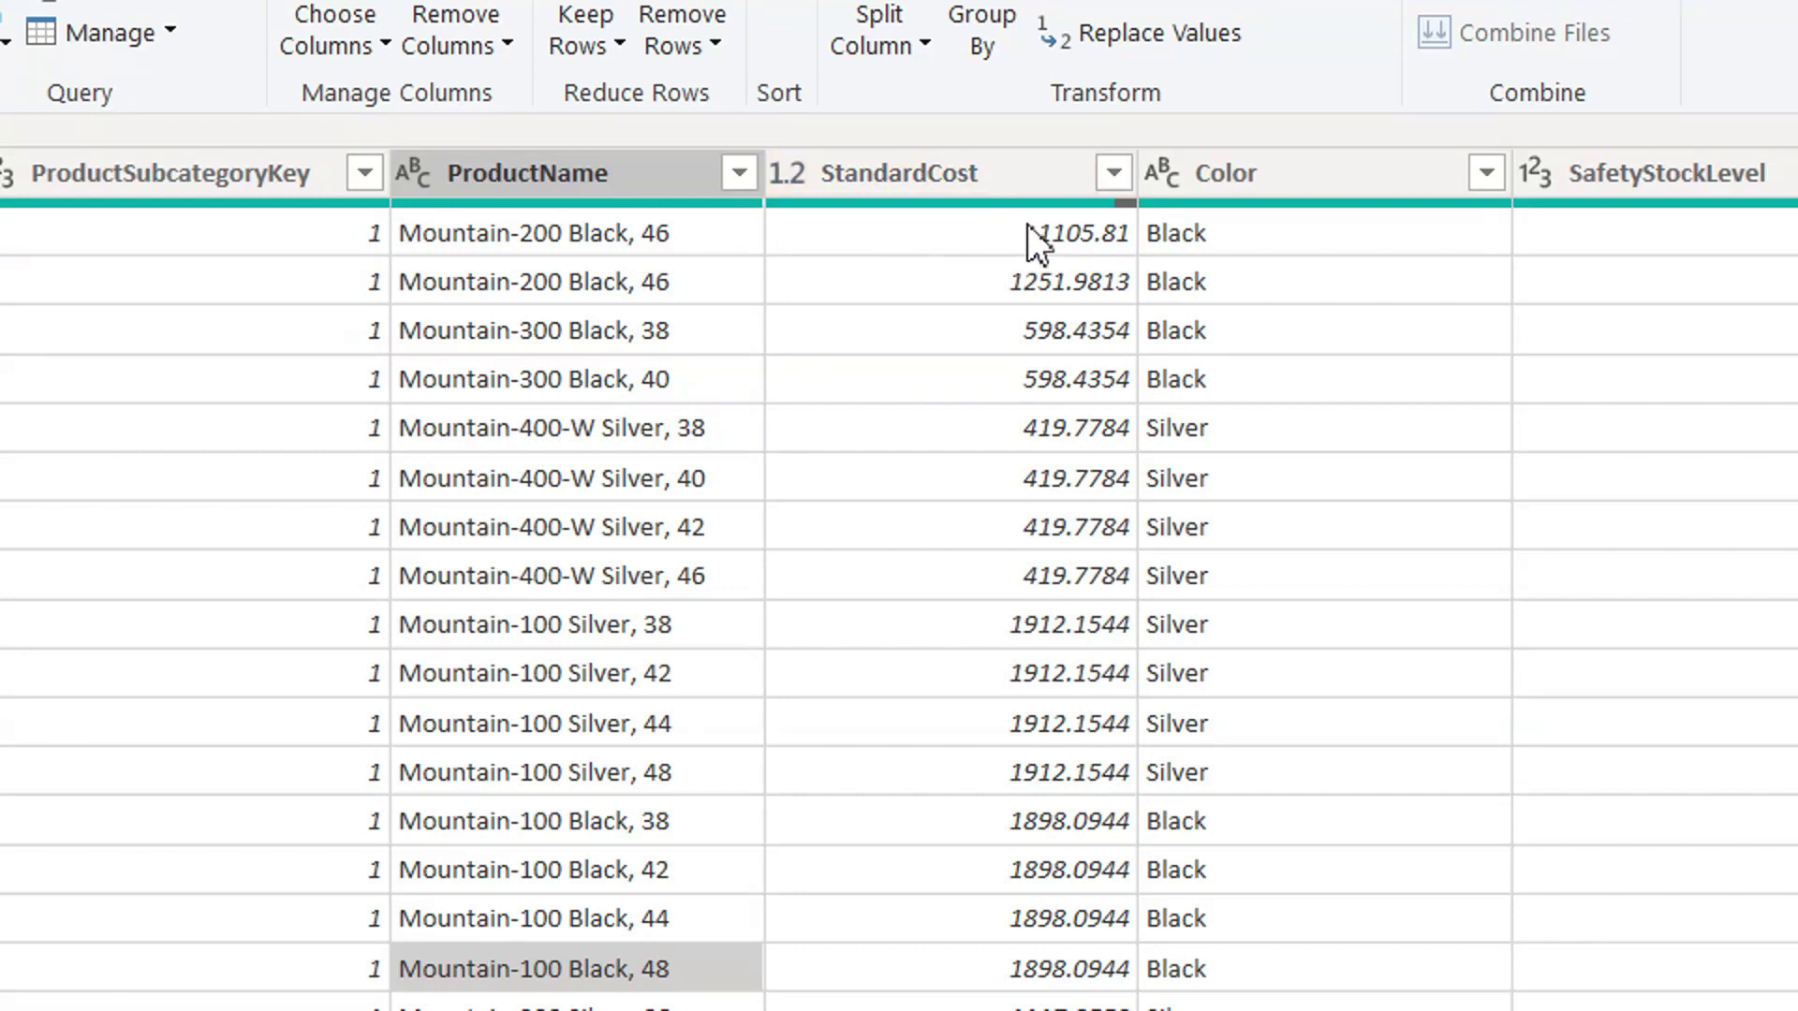
left_click(791, 182)
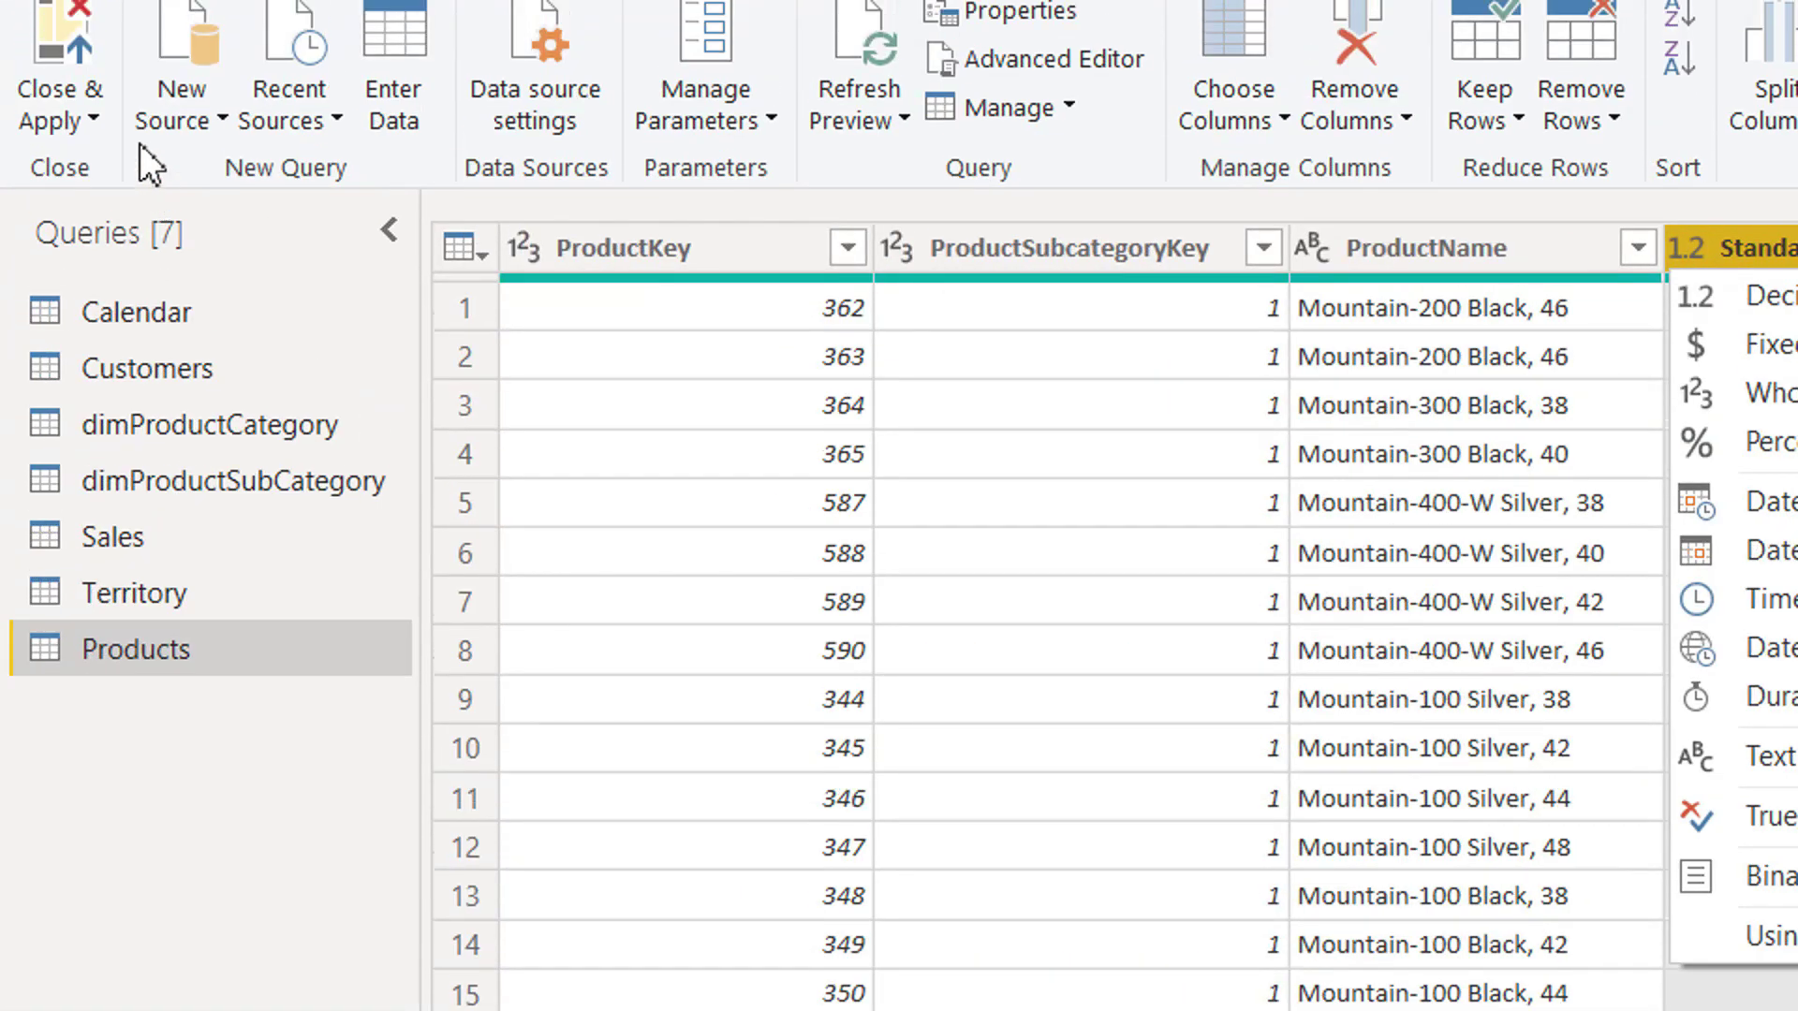
left_click(94, 119)
left_click(150, 216)
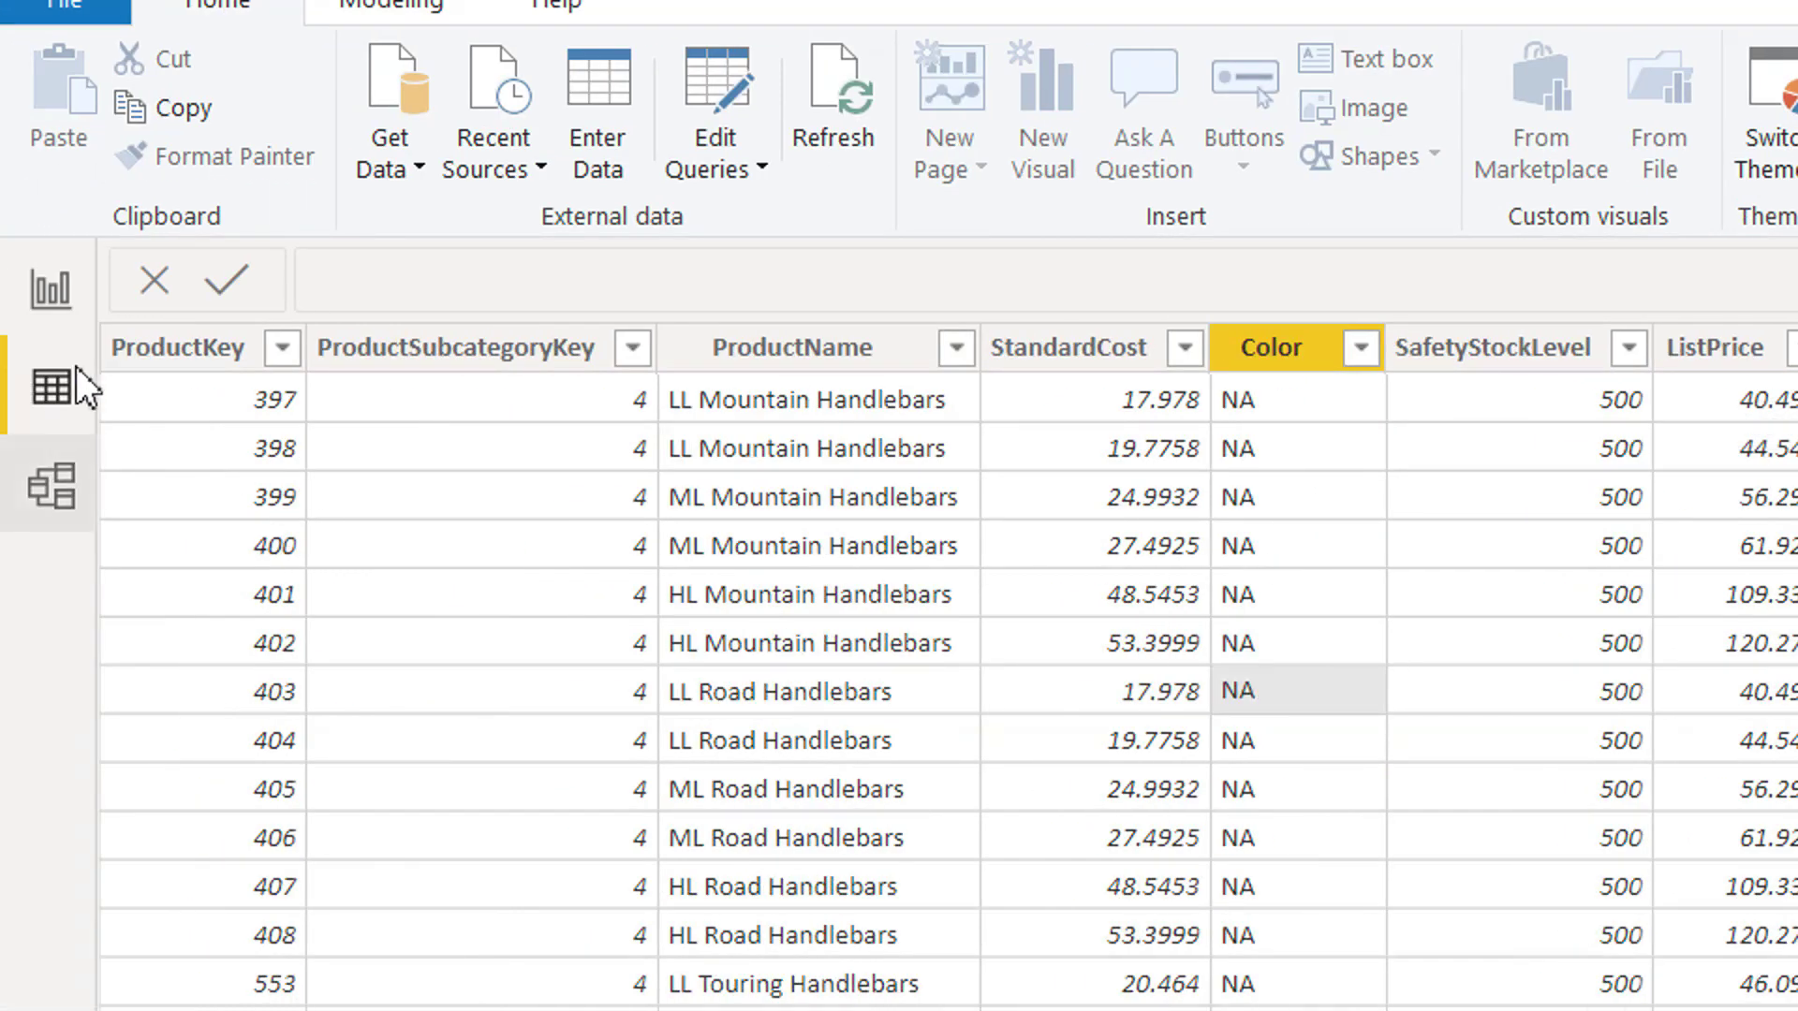
Step: Set the display format of the ListPrice column in the Products table to Whole number
left_click(1690, 355)
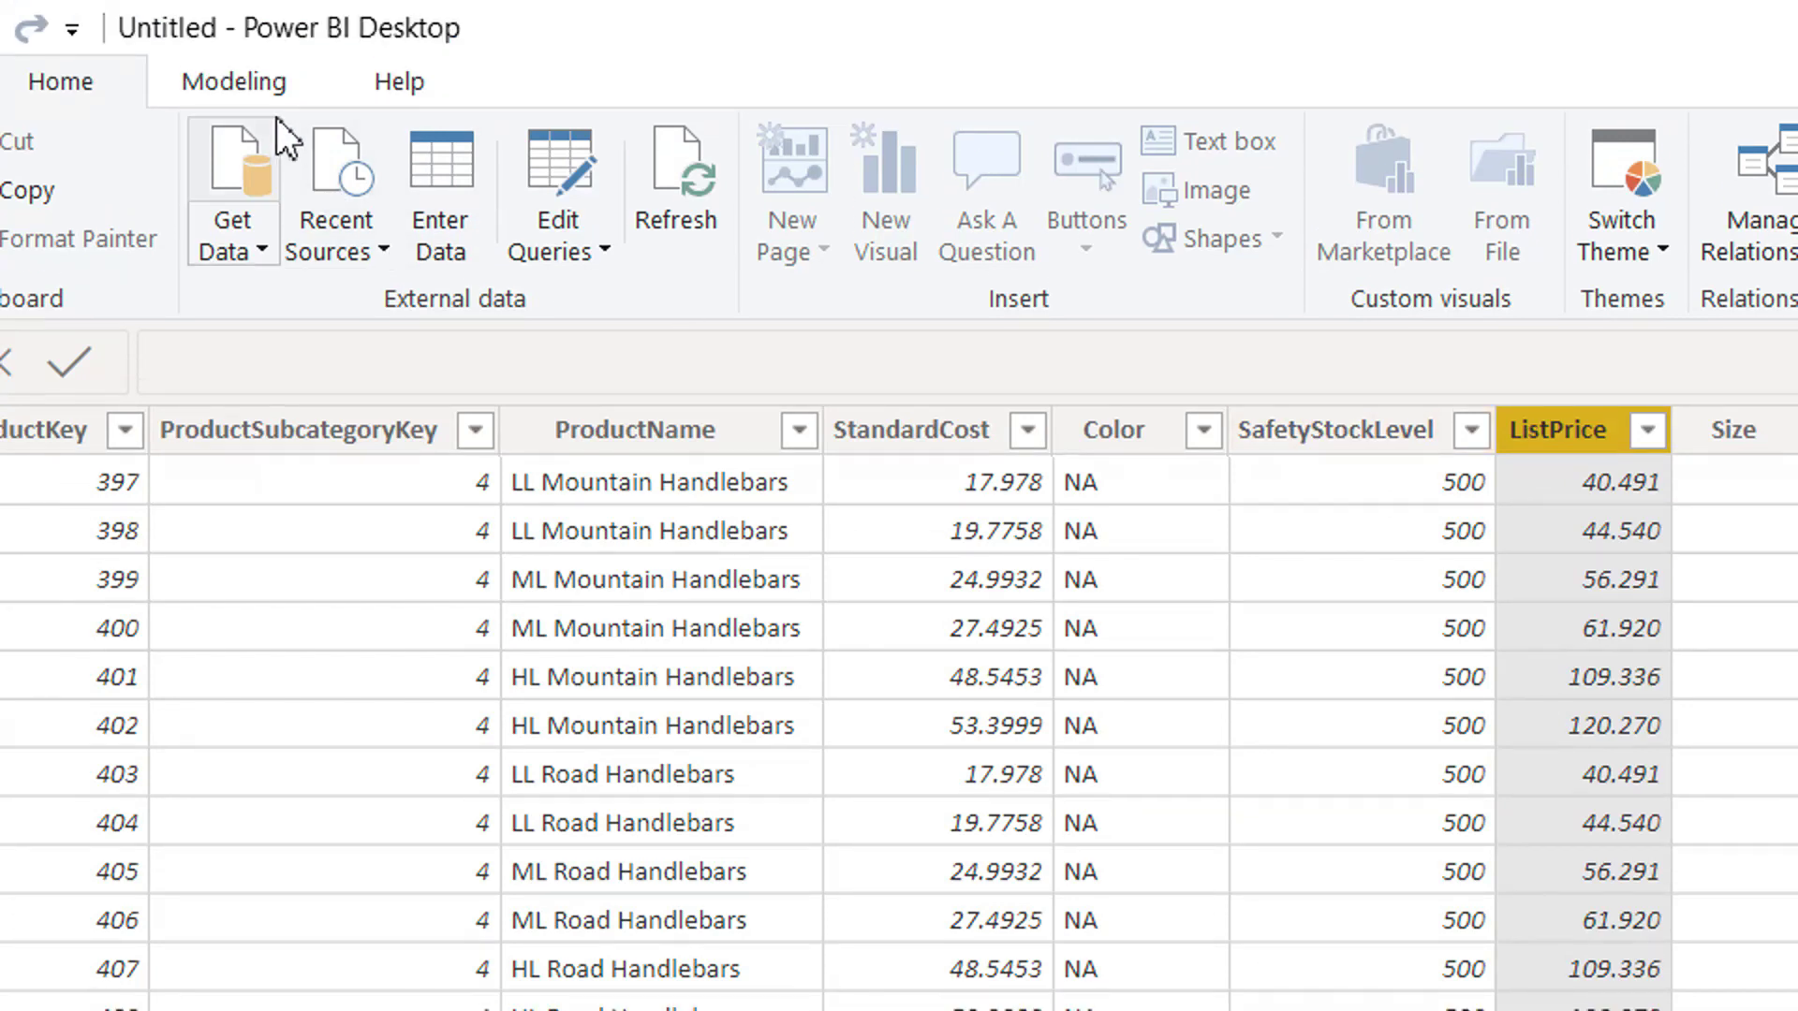
left_click(272, 88)
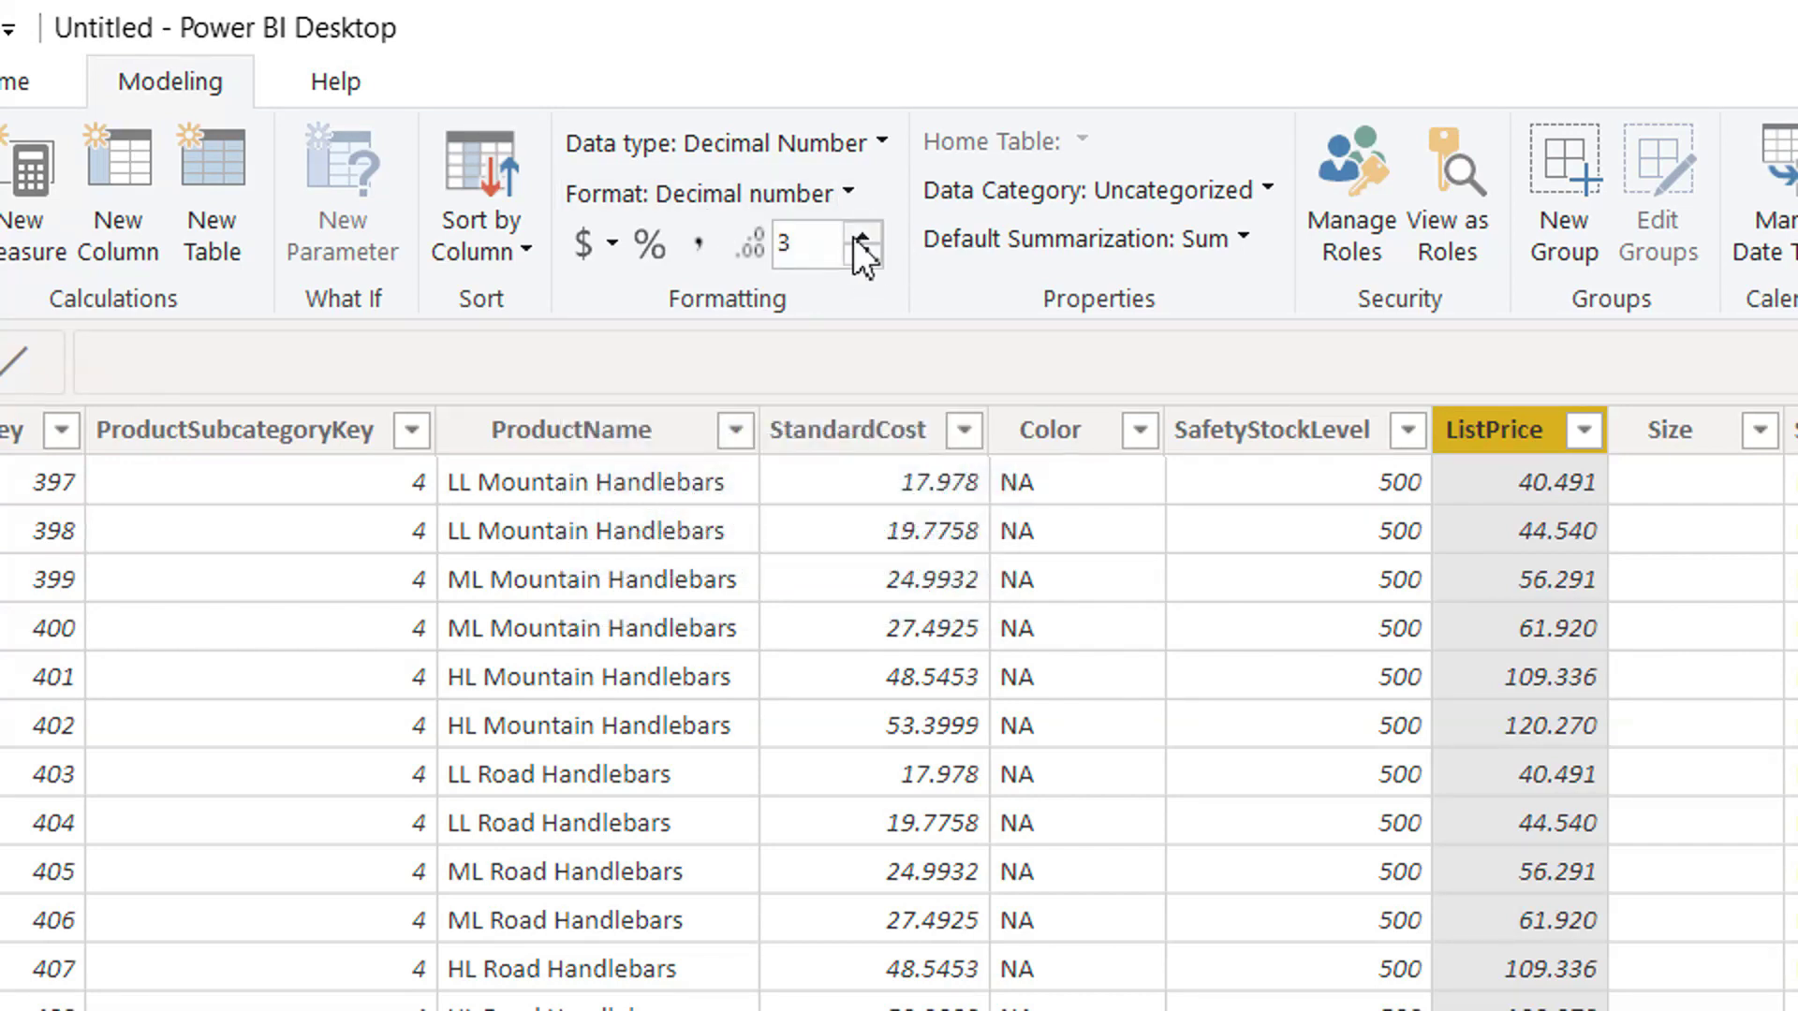
left_click(851, 210)
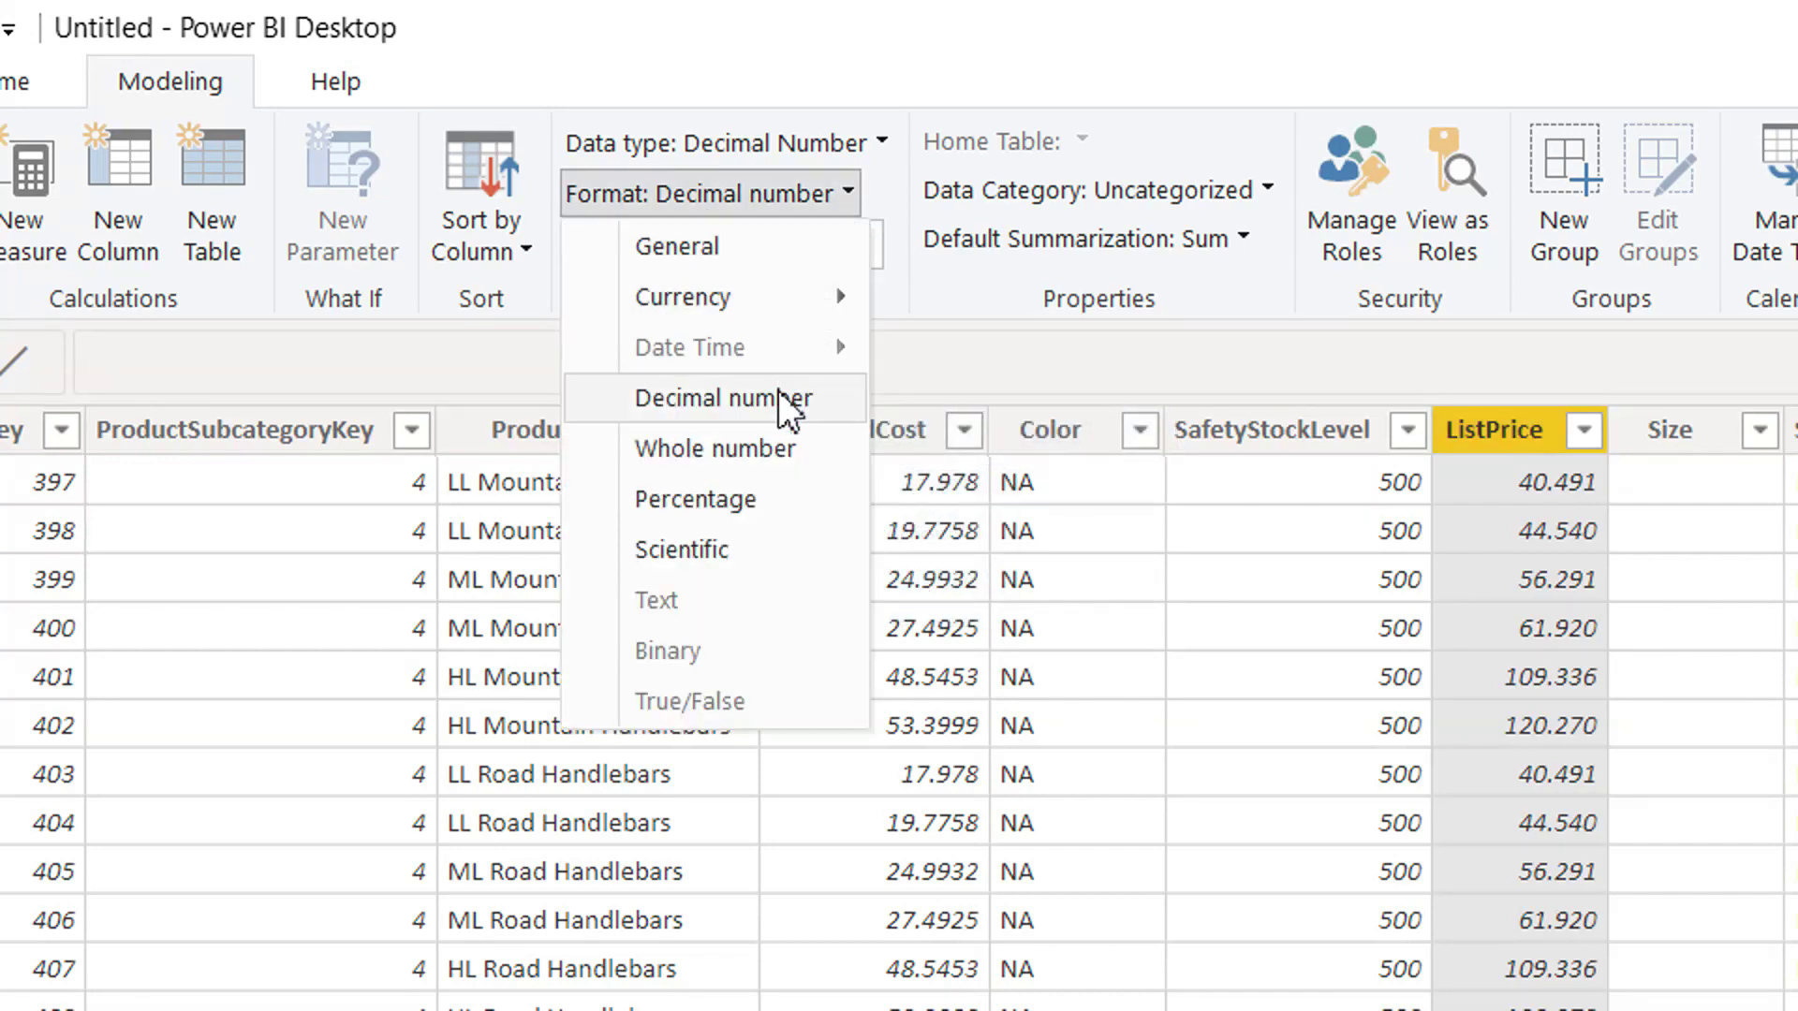
left_click(768, 459)
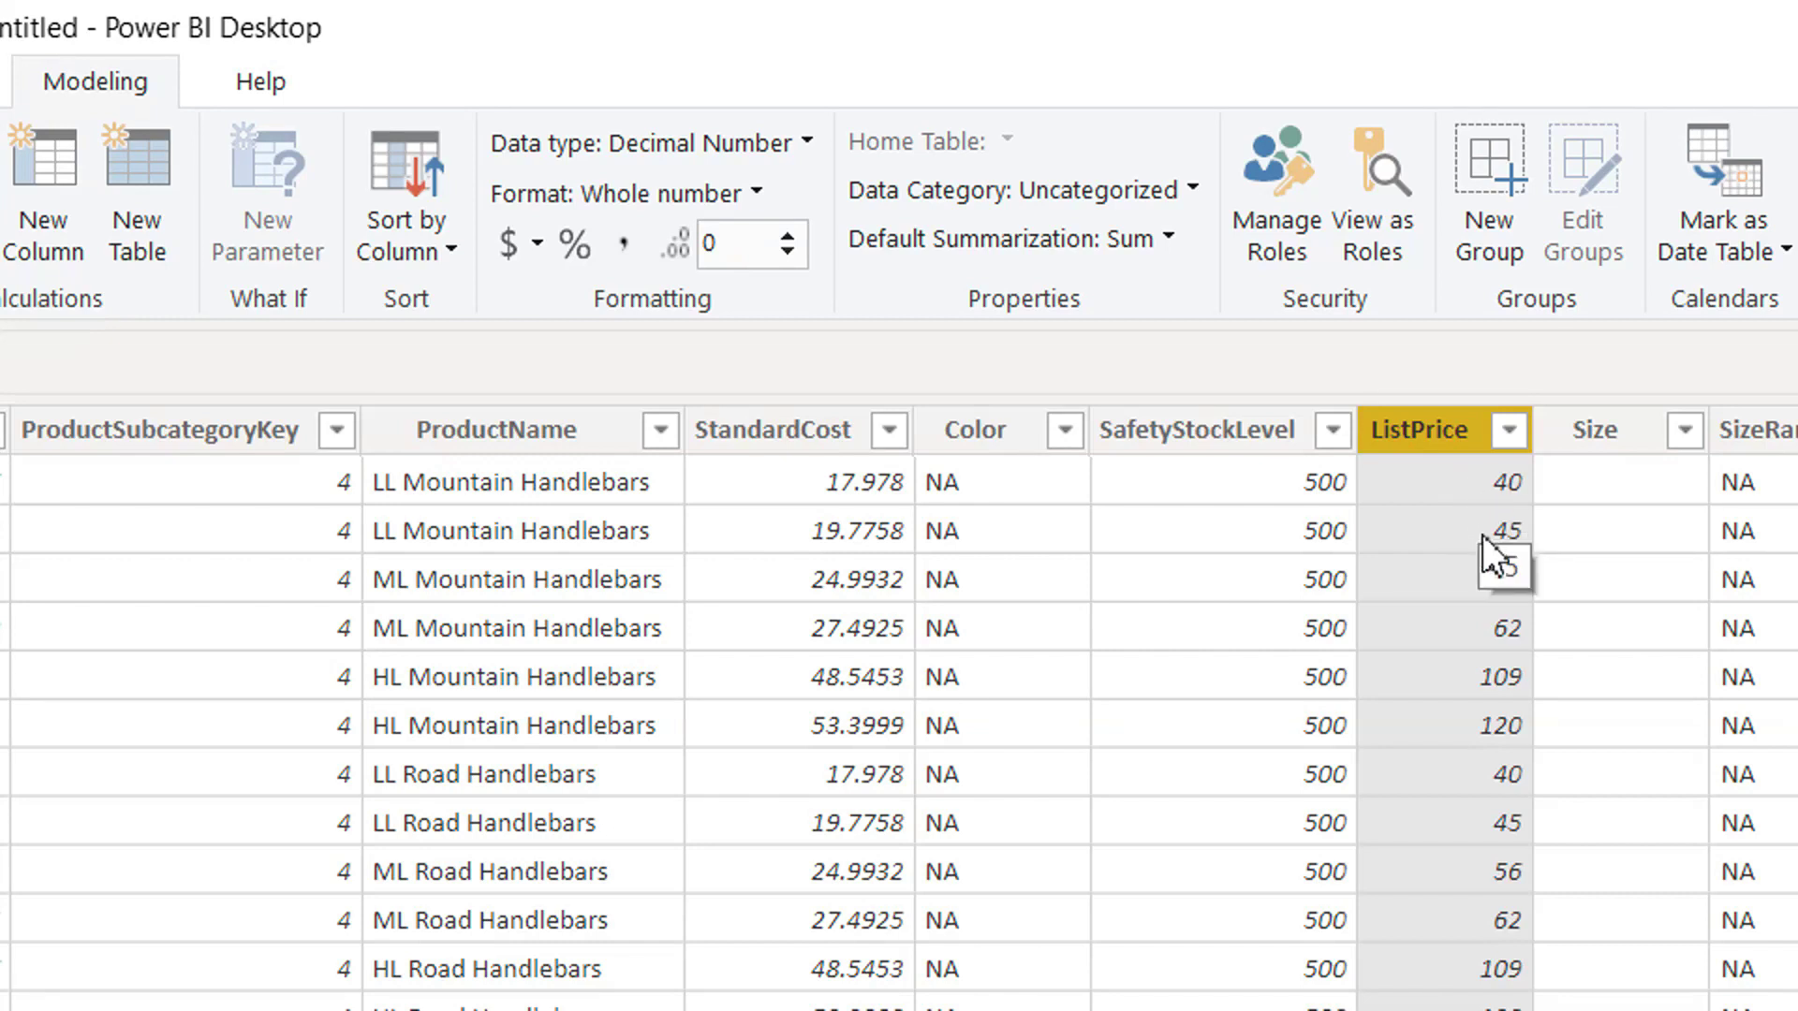
Step: Increase the displayed decimal places of the ListPrice column to 4
left_click(791, 235)
left_click(794, 238)
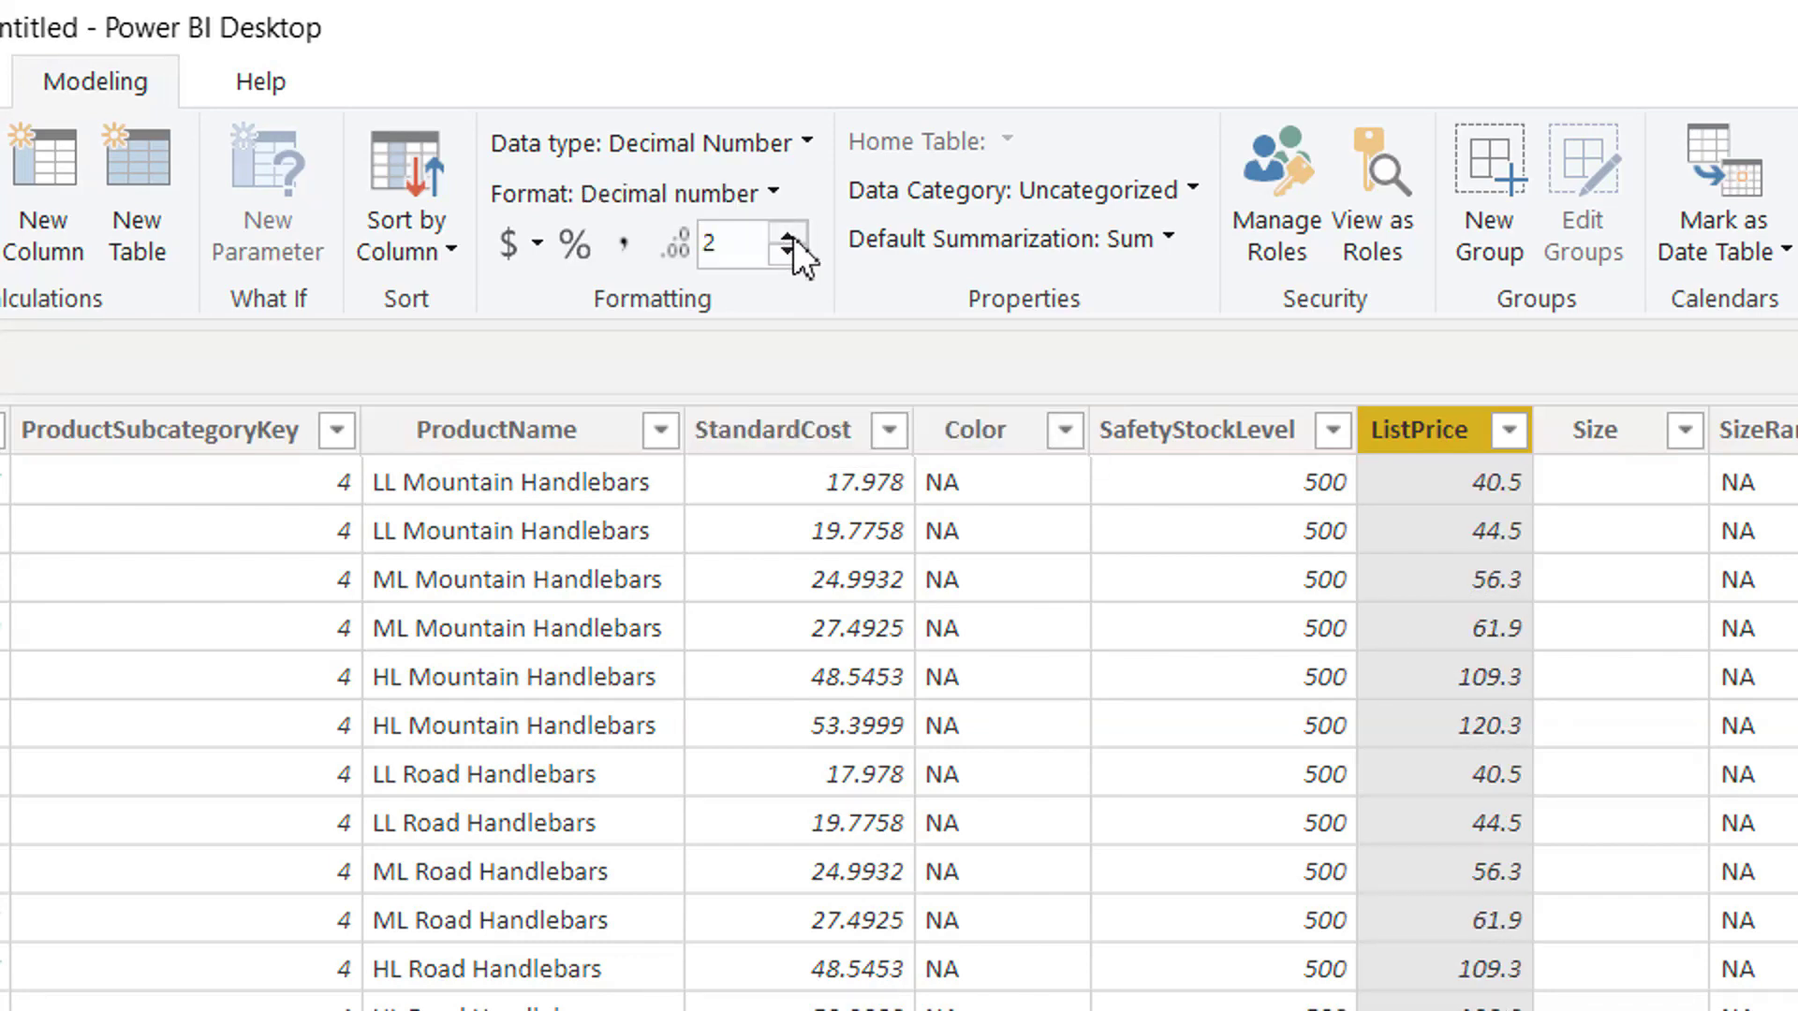
left_click(794, 238)
left_click(795, 238)
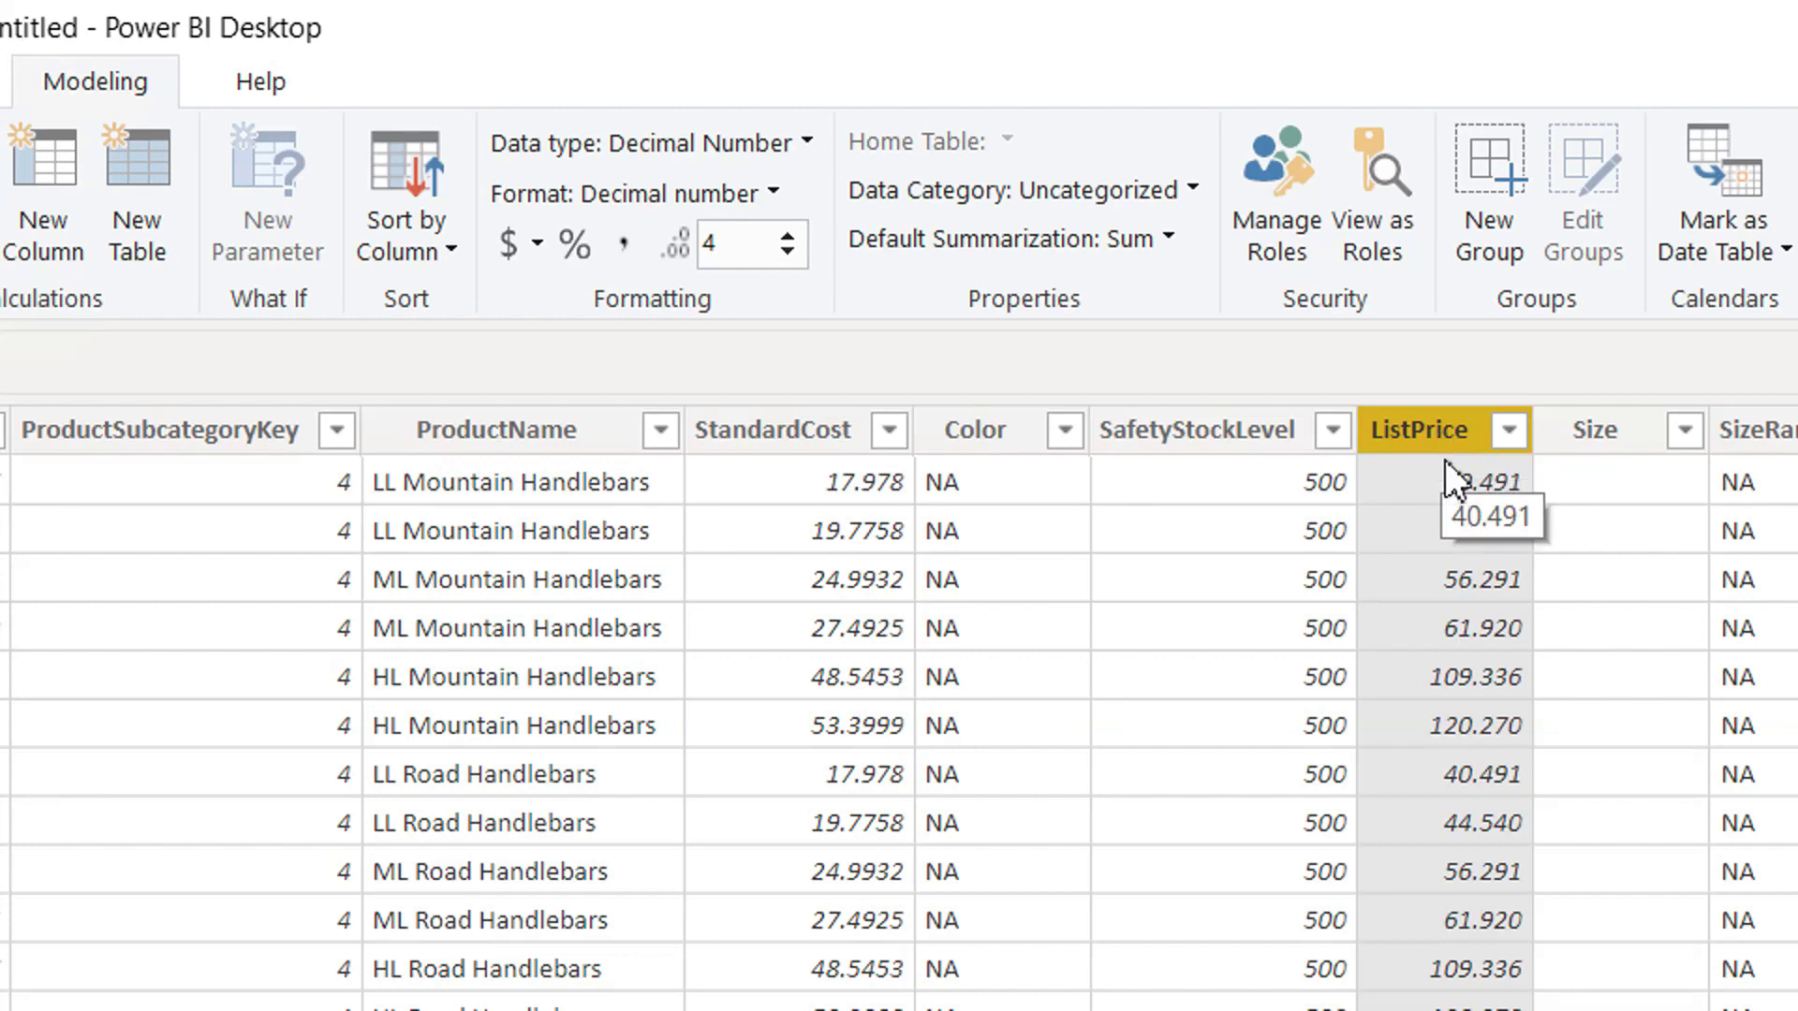
Step: Change the data type of the ListPrice column to Whole Number and accept the possible loss of precision
left_click(795, 154)
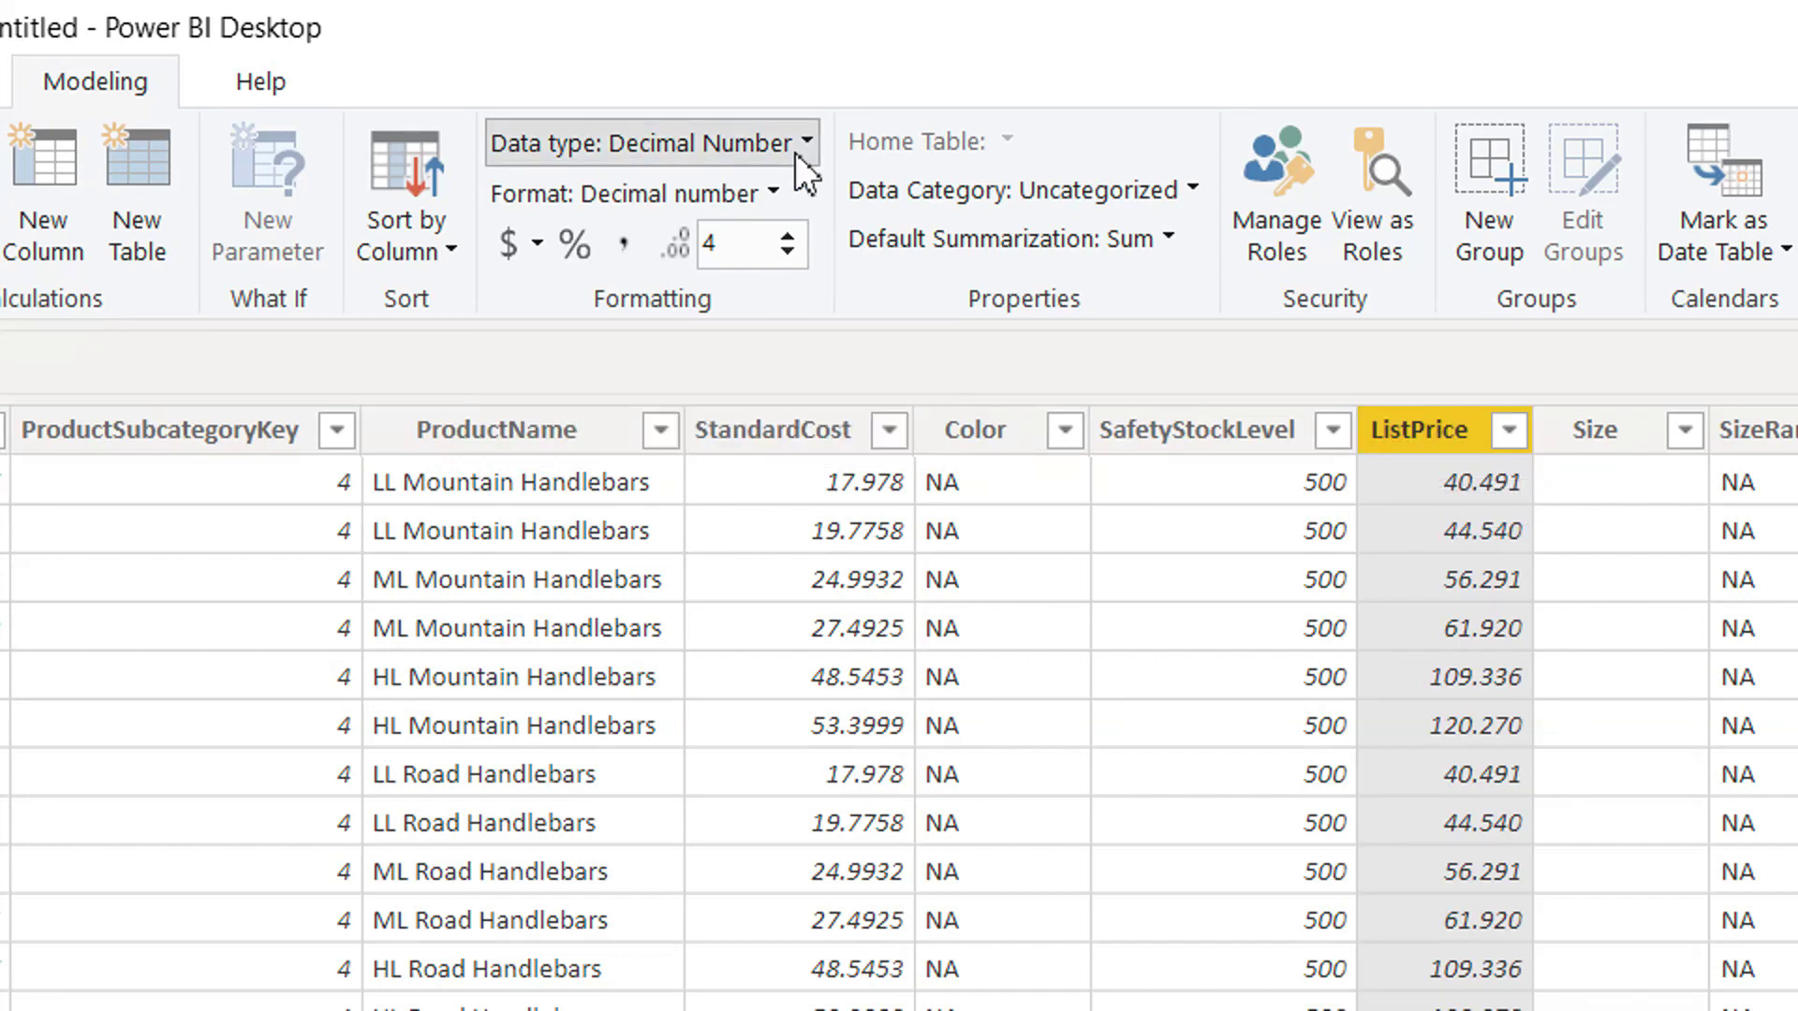
left_click(693, 306)
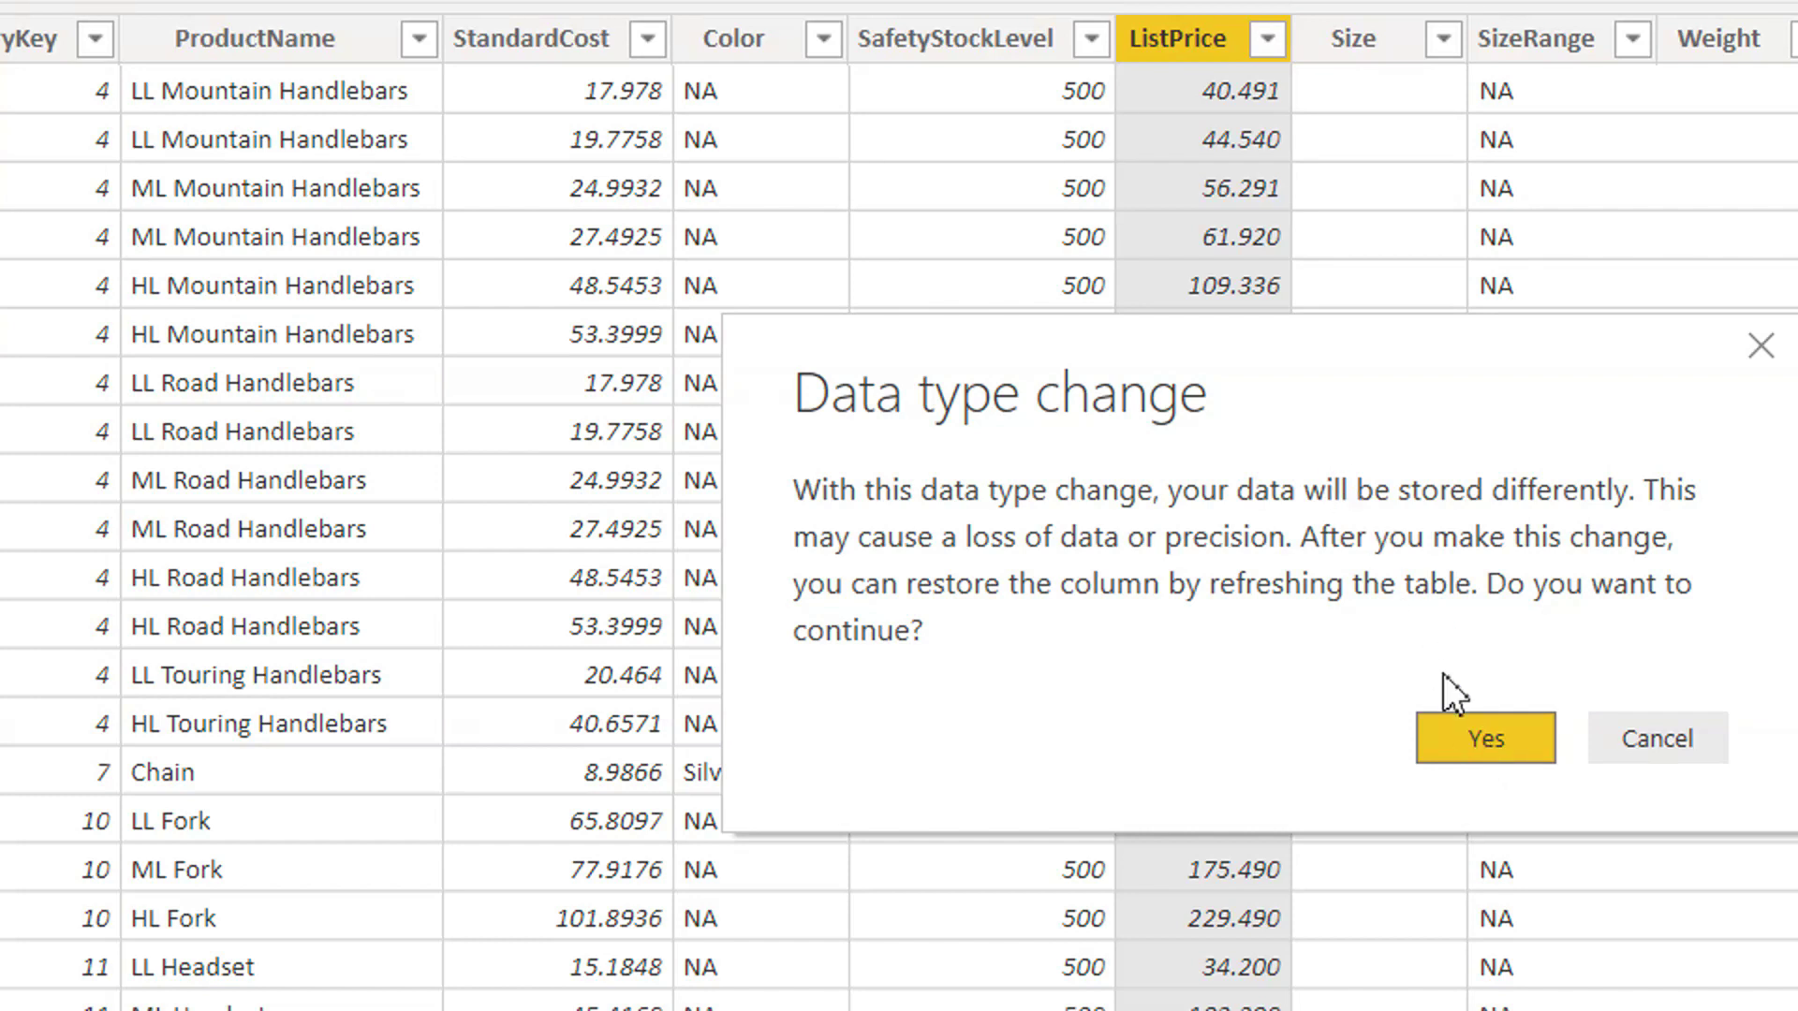
left_click(1475, 736)
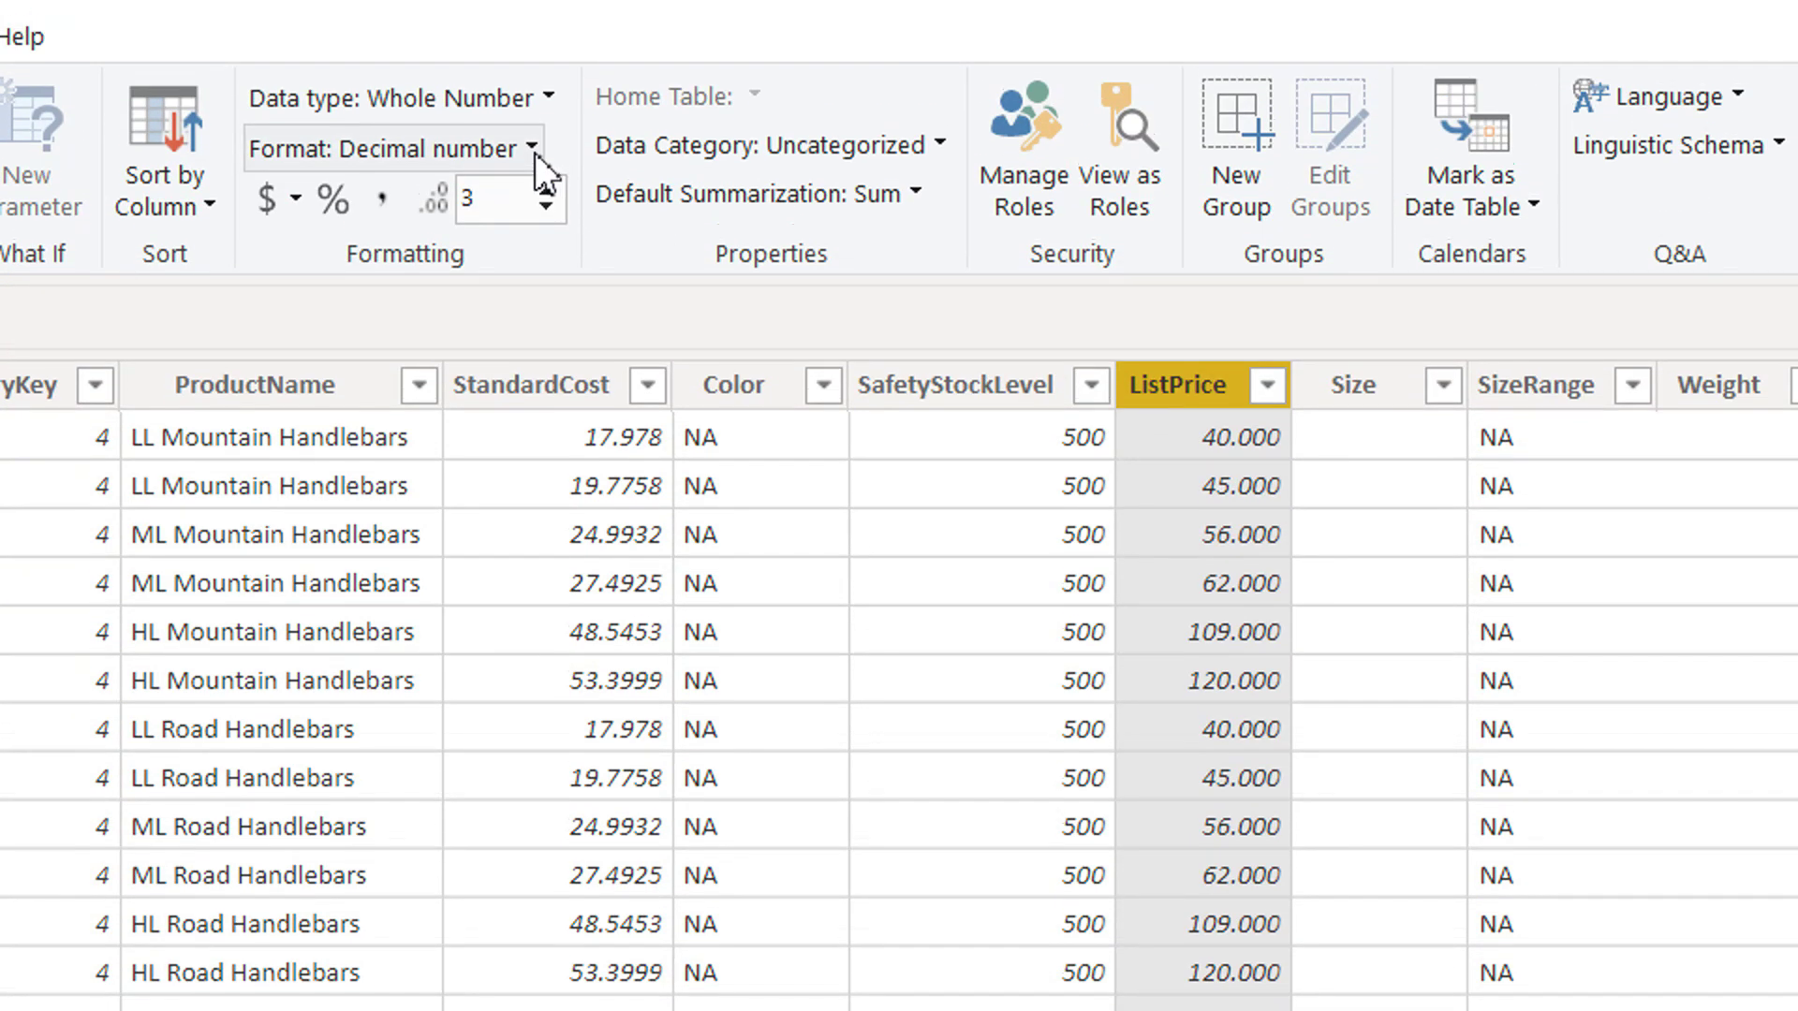
Step: Try lower and higher decimal place settings on the whole-number ListPrice column, ending at 4
left_click(530, 13)
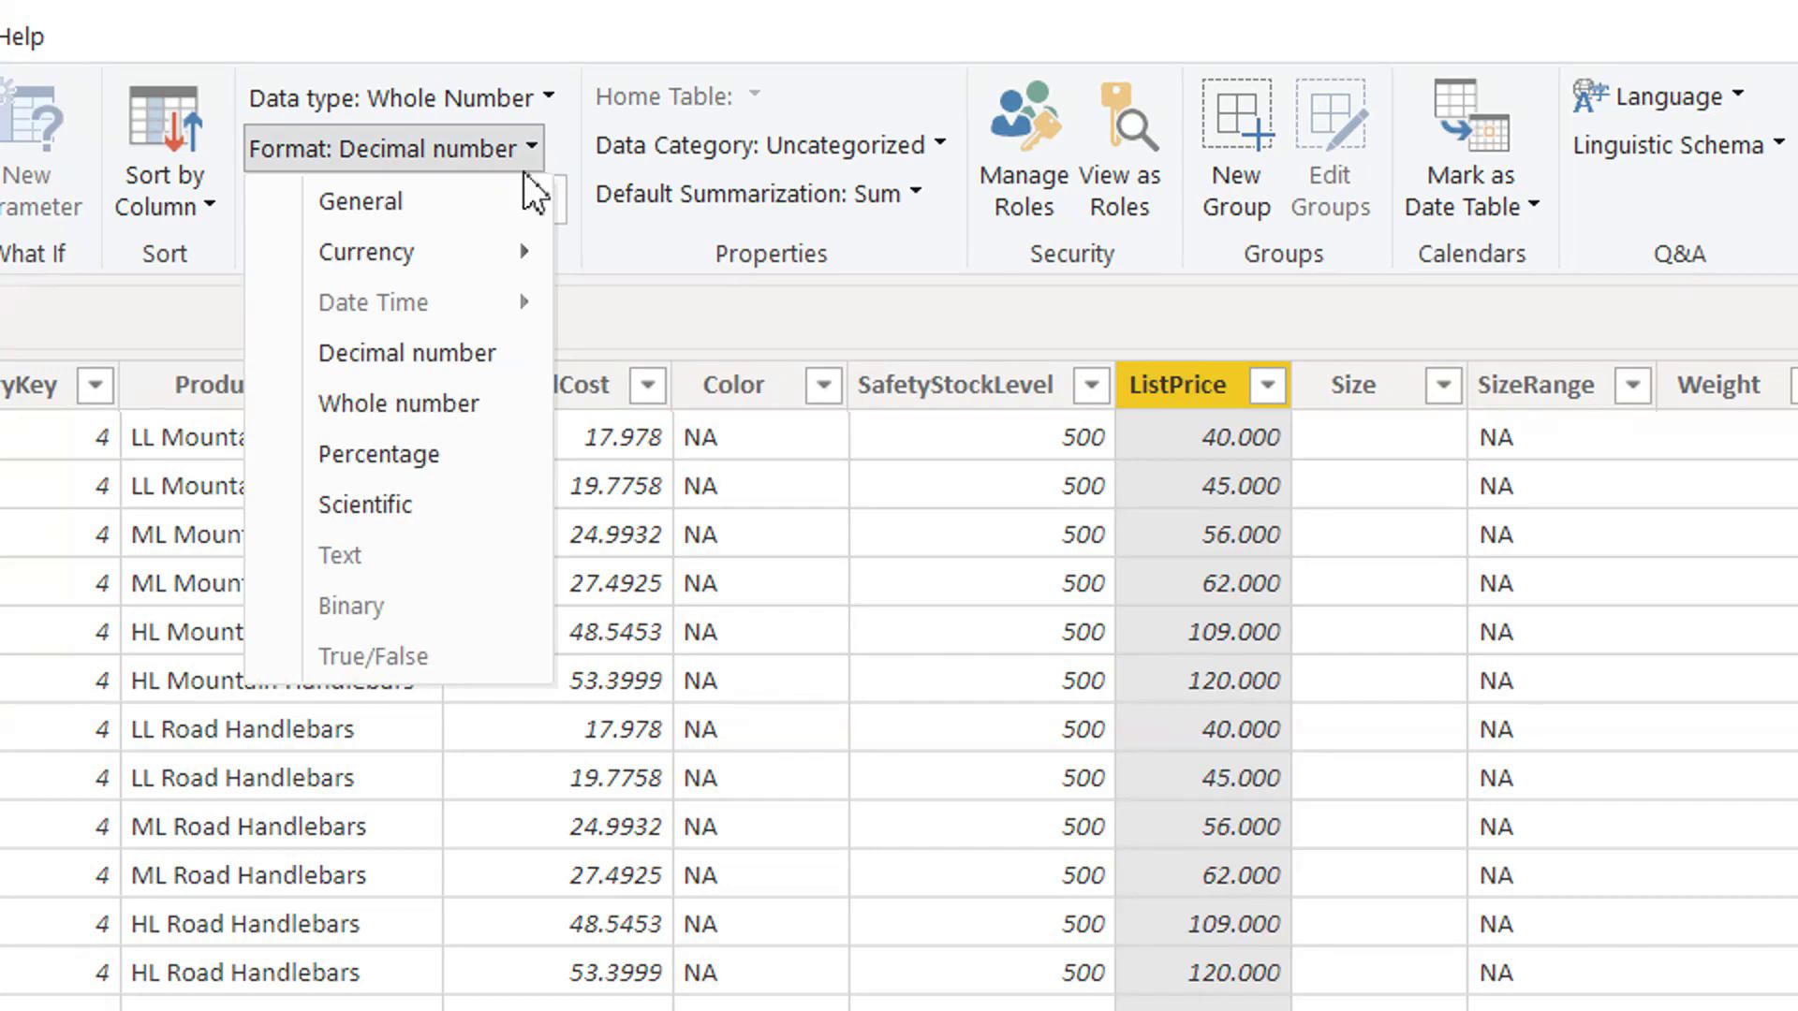
left_click(569, 177)
left_click(546, 207)
left_click(546, 207)
left_click(550, 210)
left_click(552, 194)
left_click(552, 195)
left_click(551, 194)
left_click(552, 195)
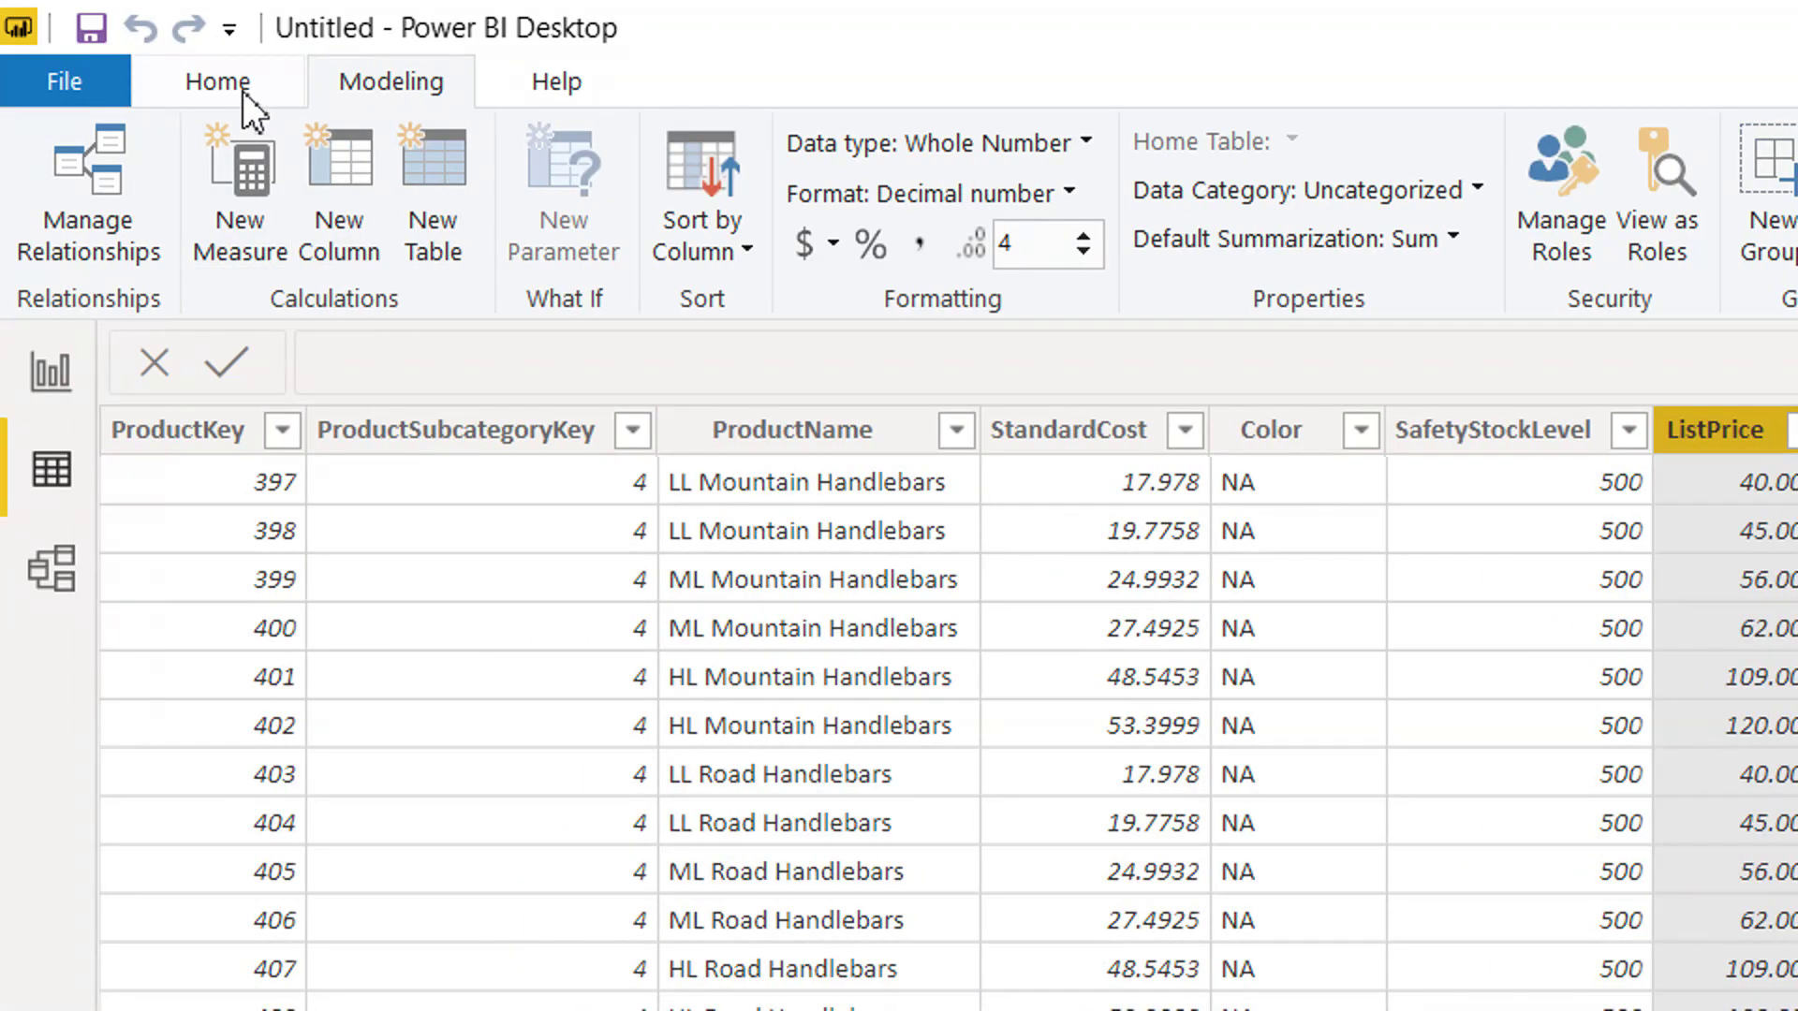
Step: Refresh the data to restore the ListPrice column, and show its data type and format settings again
left_click(243, 91)
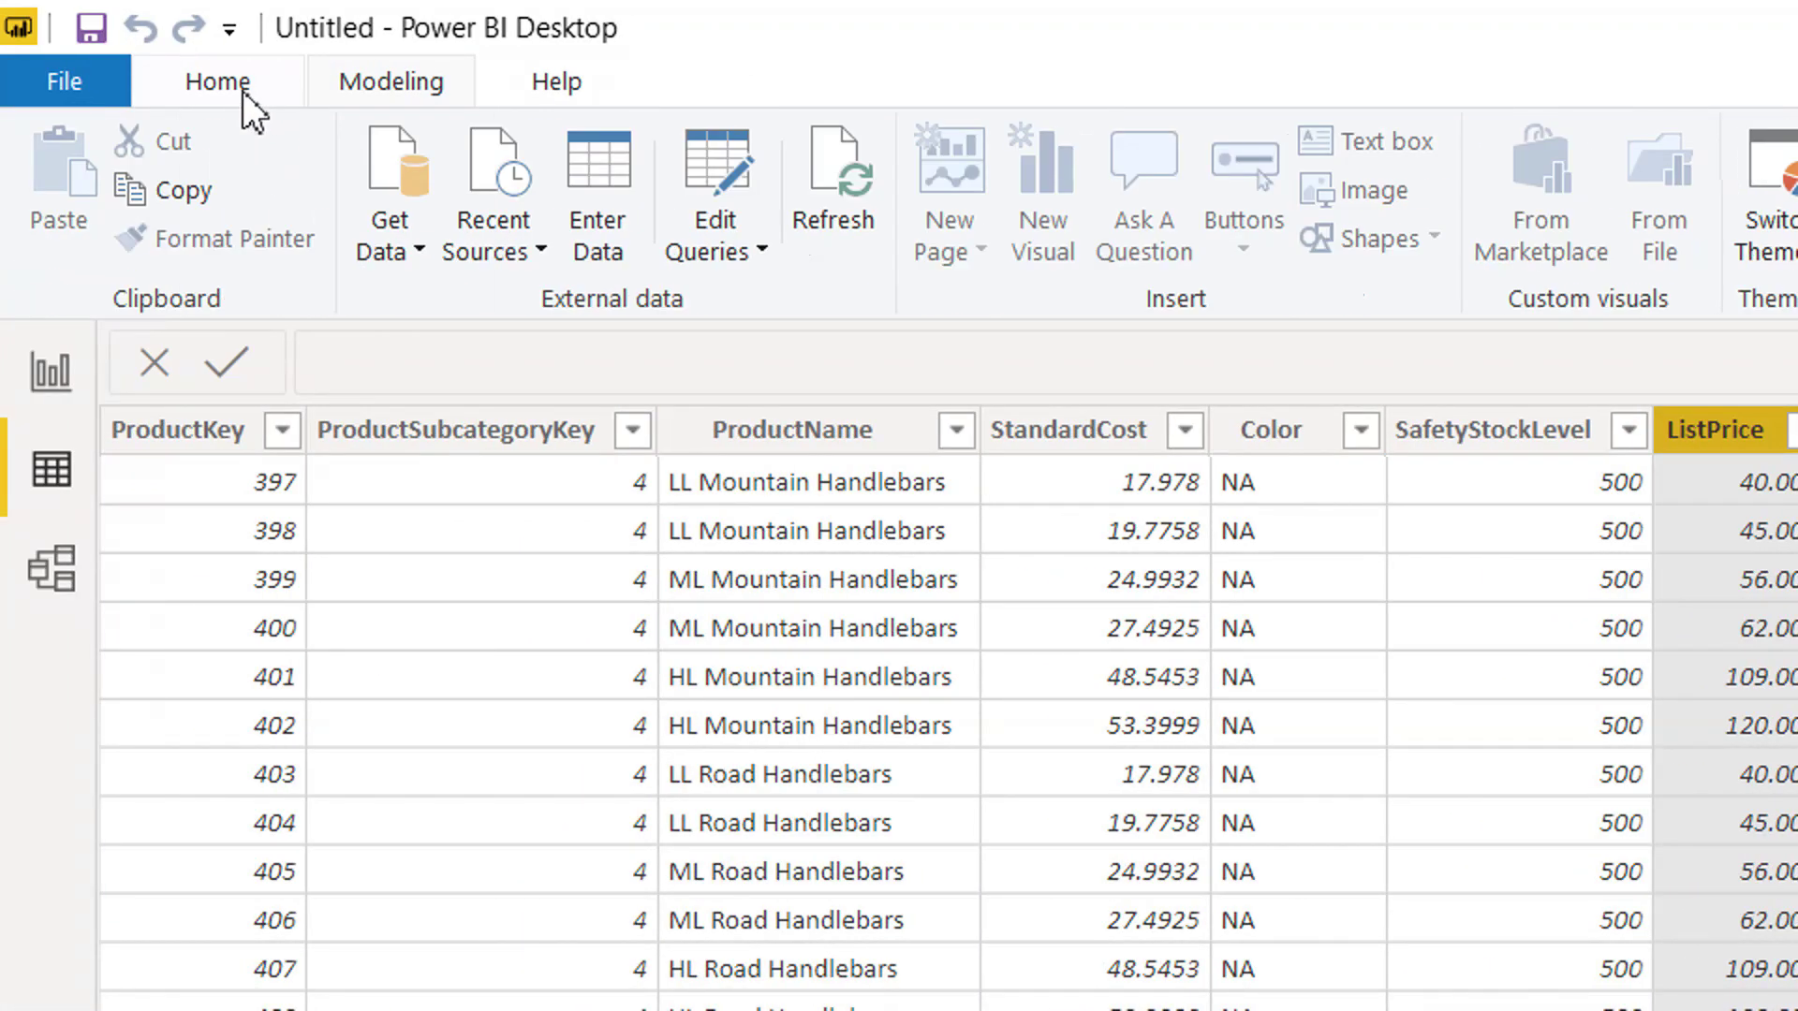
left_click(823, 200)
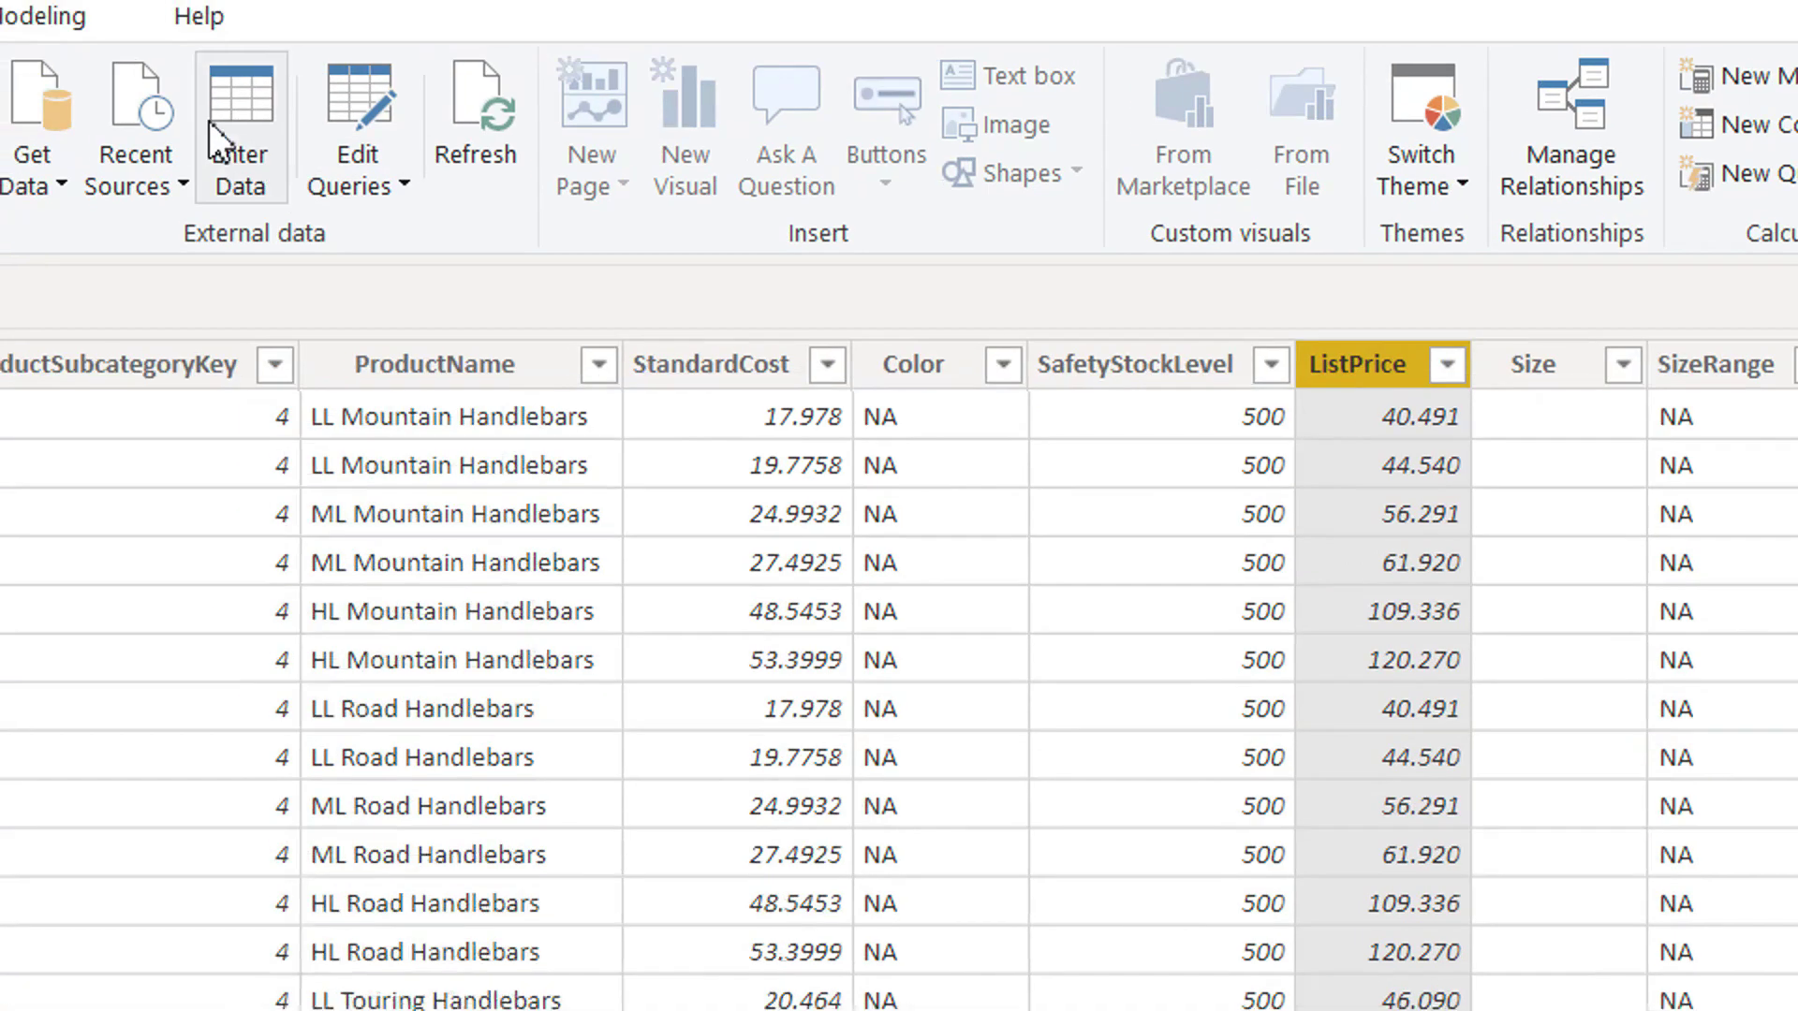
left_click(262, 86)
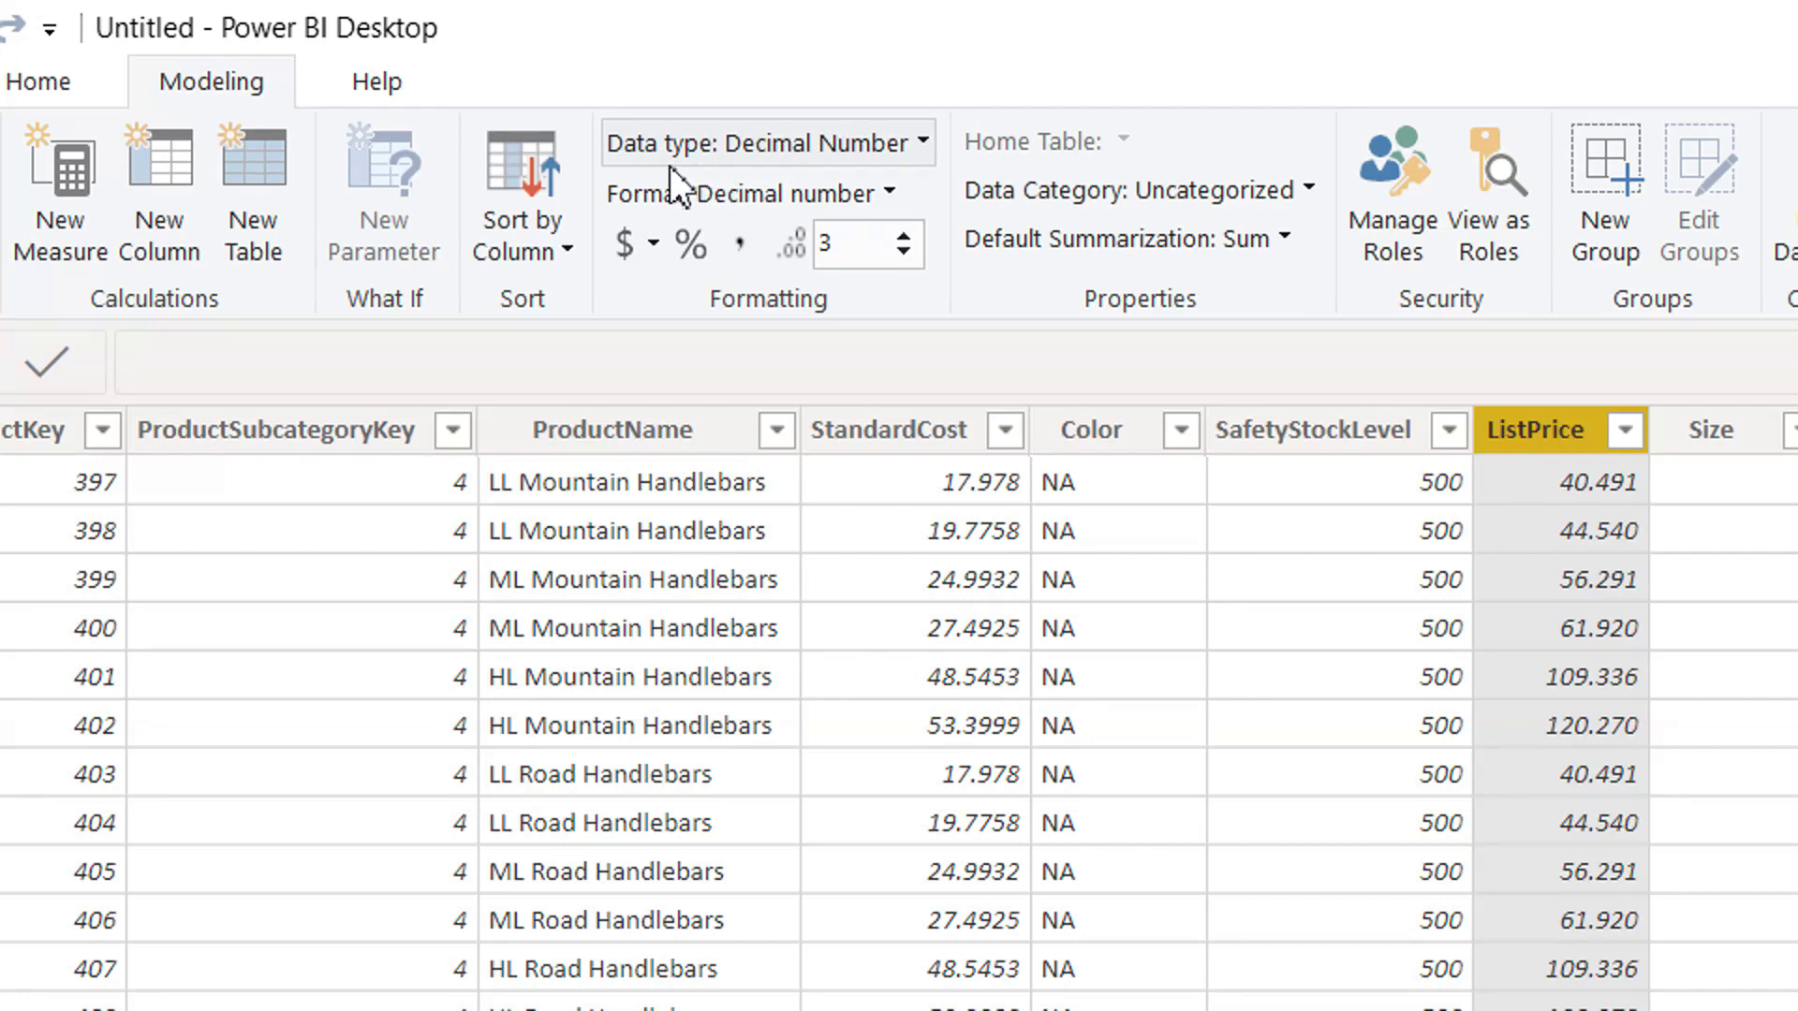